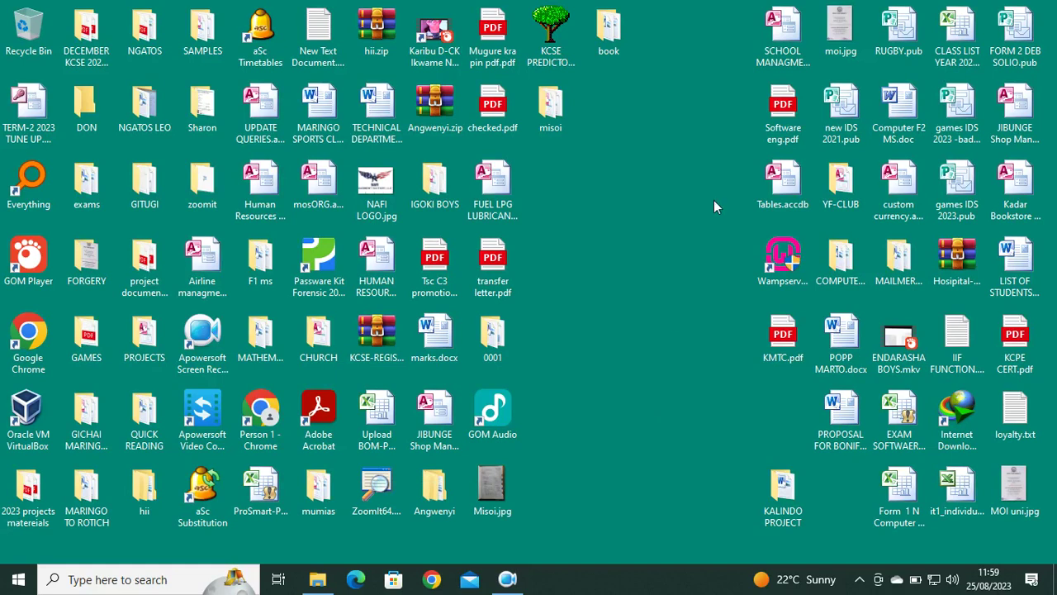
Open the fuel management database, then cancel its login and close it.
{"action": "left_click", "coordinate": [496, 190]}
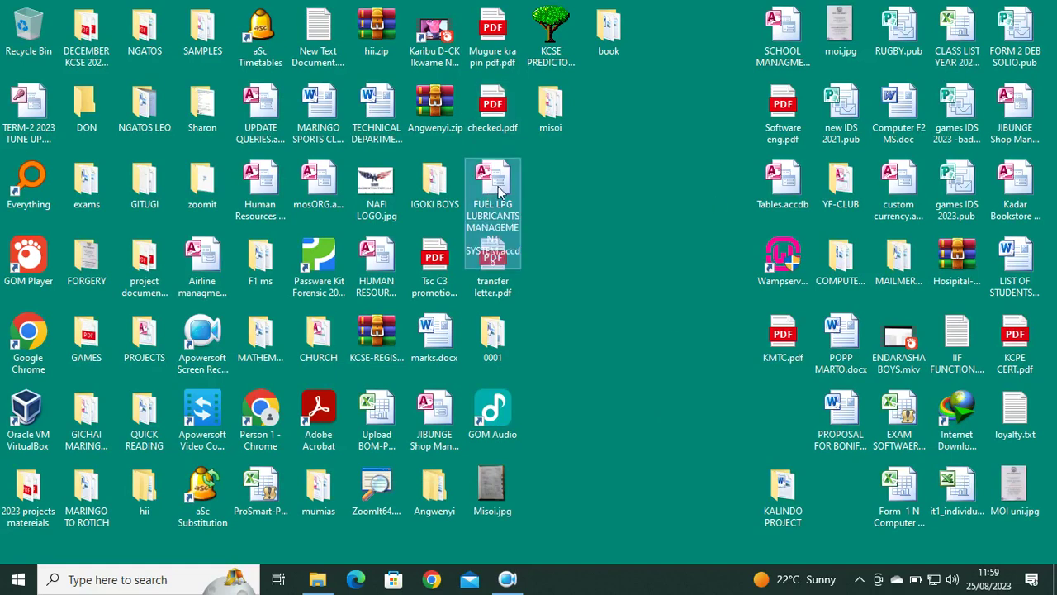
{"action": "double_click", "coordinate": [498, 190]}
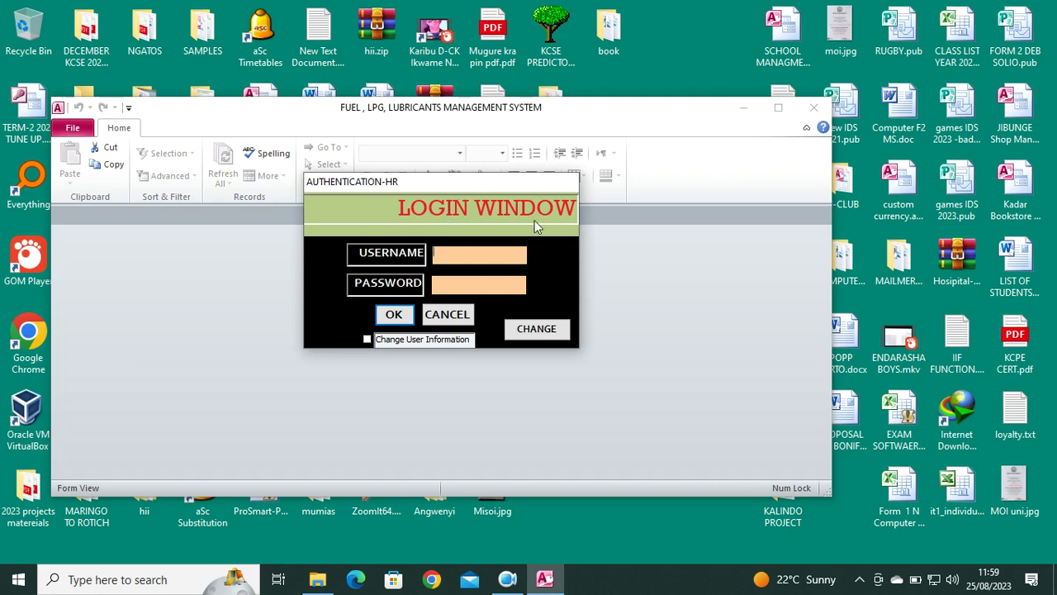
{"action": "left_click", "coordinate": [451, 316]}
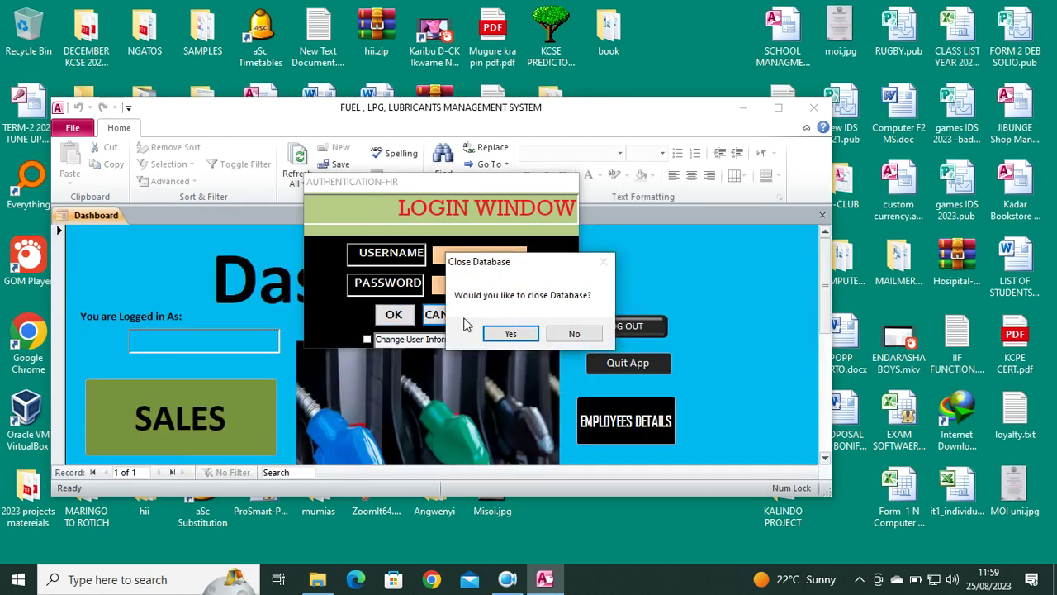
{"action": "left_click", "coordinate": [510, 333]}
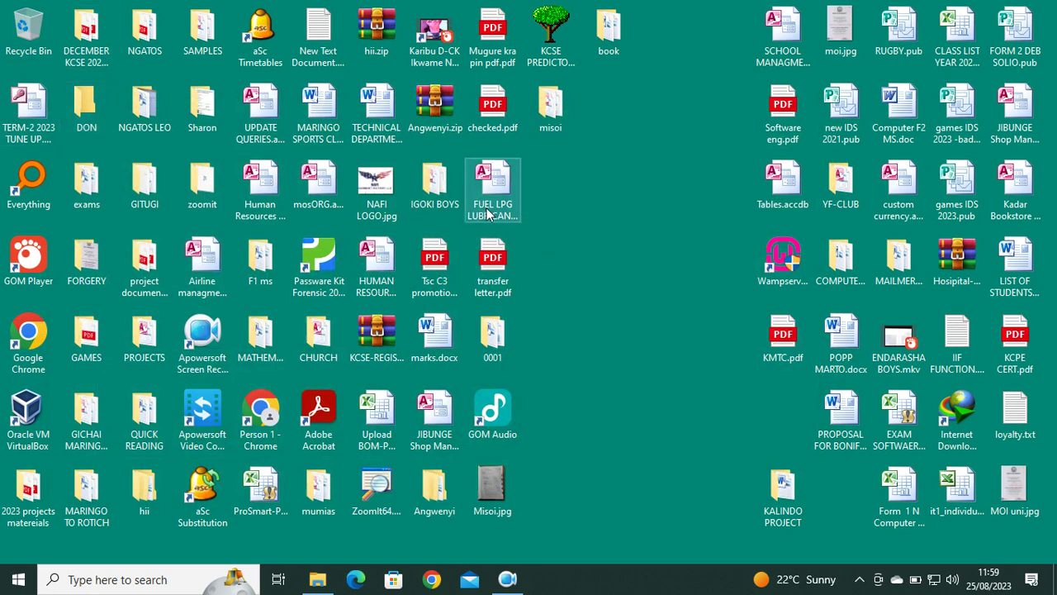
Reopen the database maximized and select the Login, products and sales tables.
{"action": "double_click", "coordinate": [485, 213]}
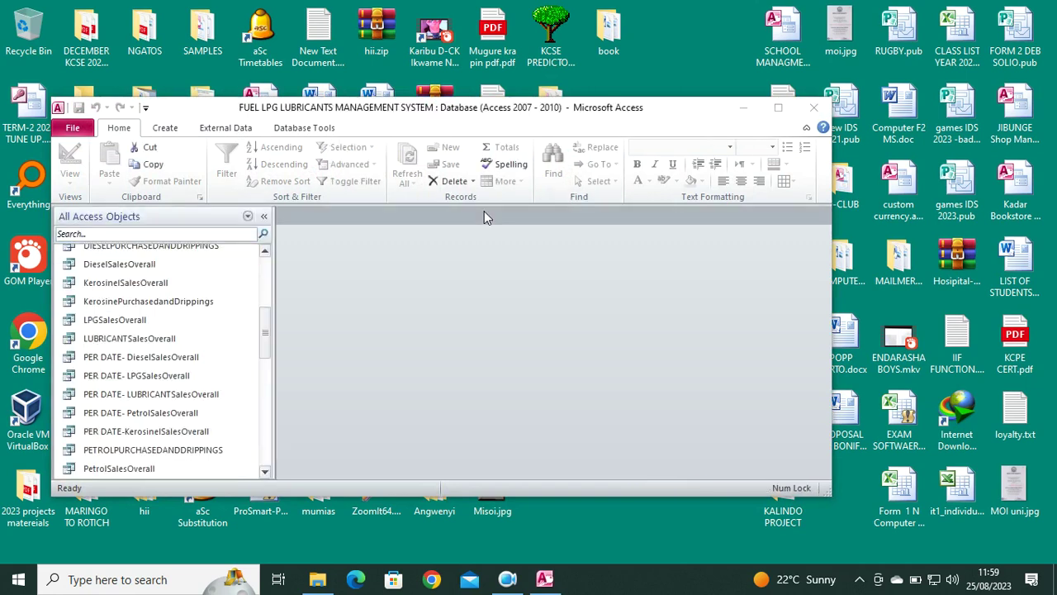
{"action": "left_click", "coordinate": [778, 107]}
{"action": "scroll", "coordinate": [72, 261], "scroll_direction": "up", "scroll_amount": 3}
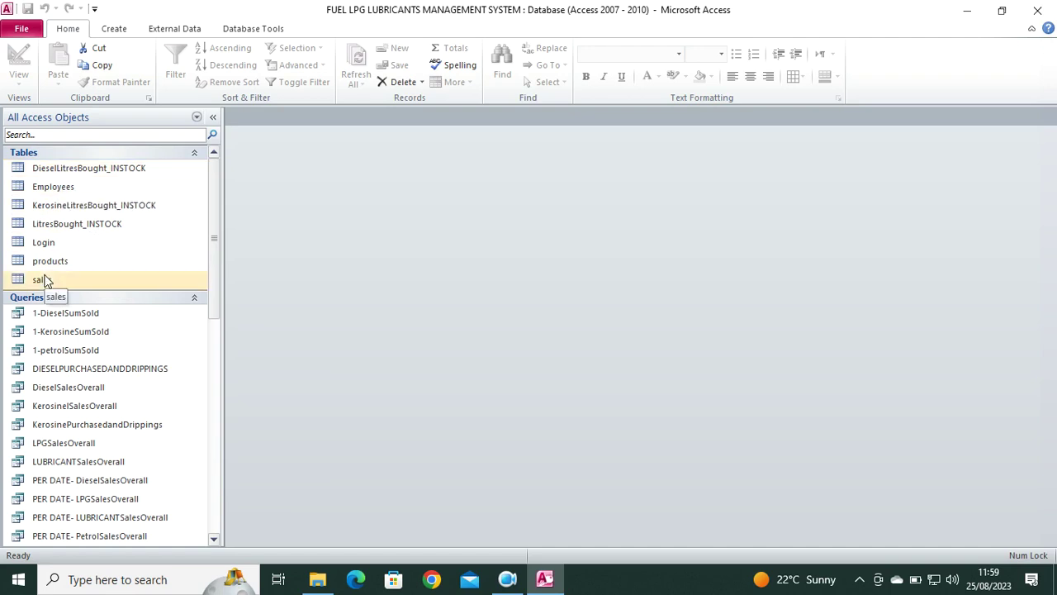
{"action": "left_click", "coordinate": [48, 242]}
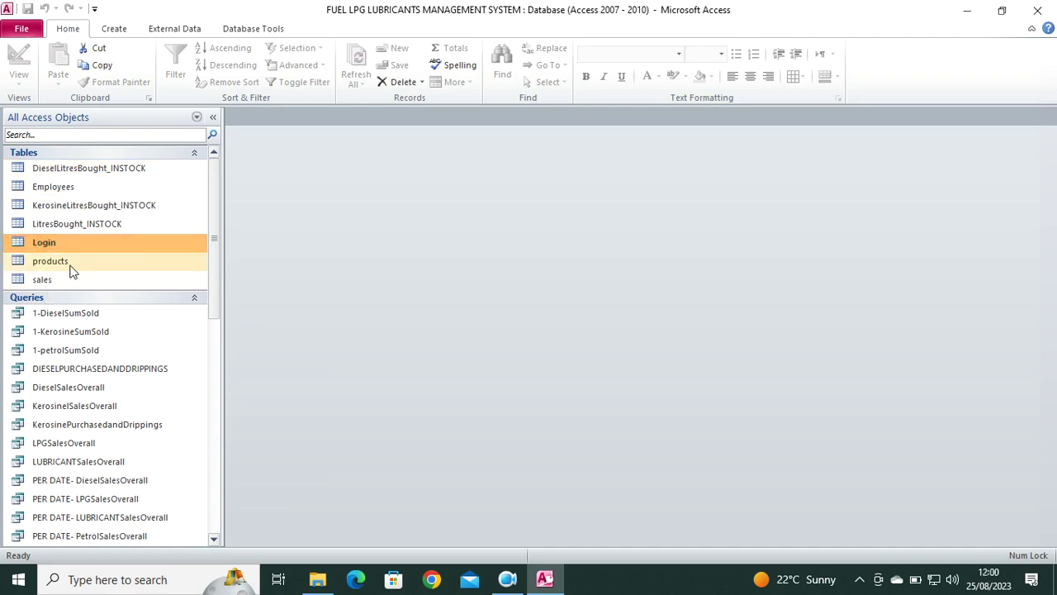
{"action": "left_click", "coordinate": [57, 261]}
{"action": "left_click", "coordinate": [70, 282]}
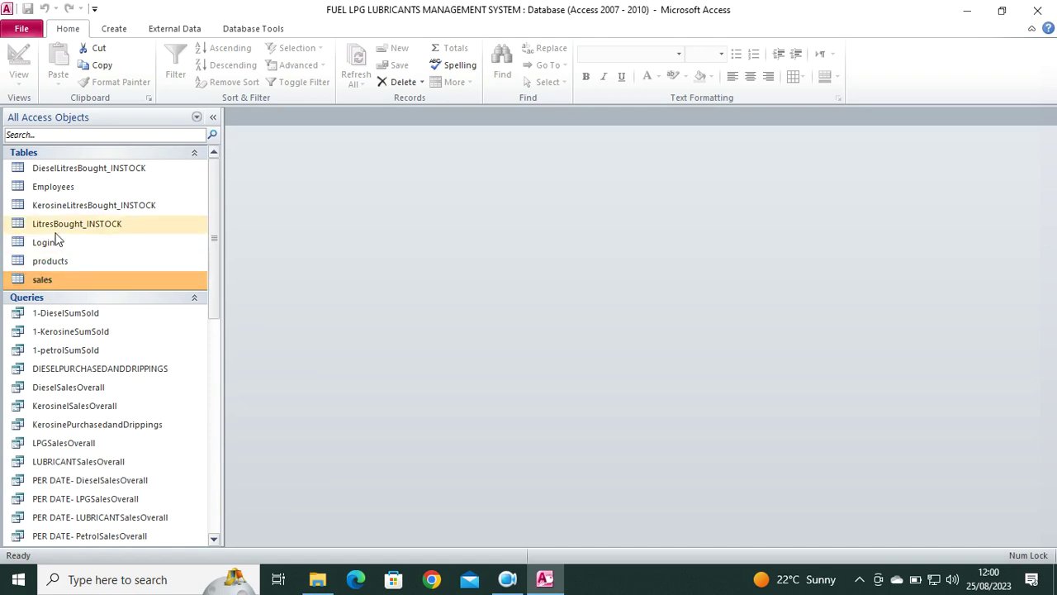
Preview and close the Employees table, then show the sales table in Design view.
{"action": "double_click", "coordinate": [62, 191]}
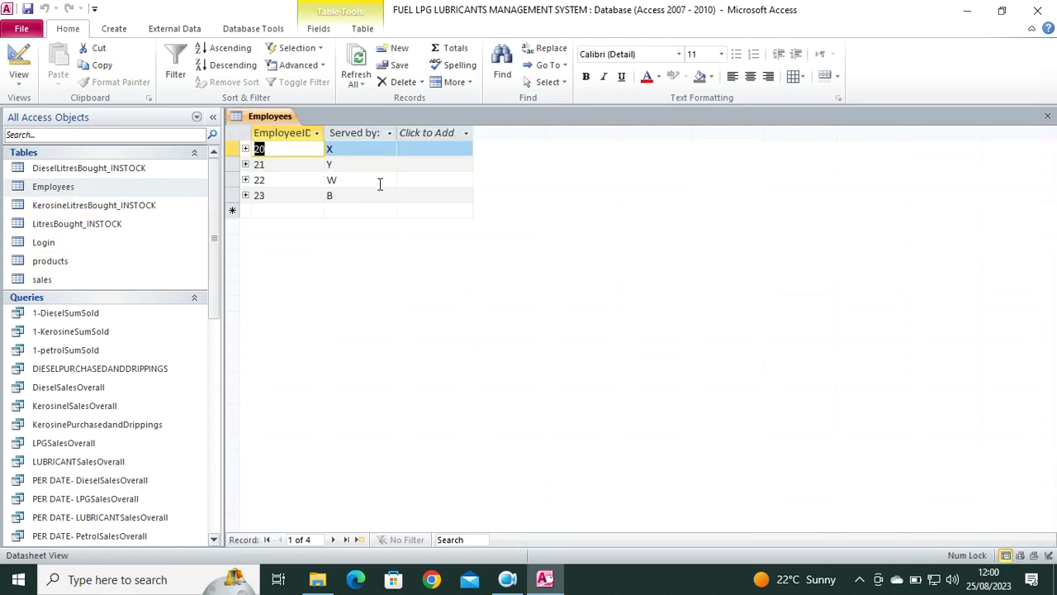
{"action": "left_click", "coordinate": [1045, 118]}
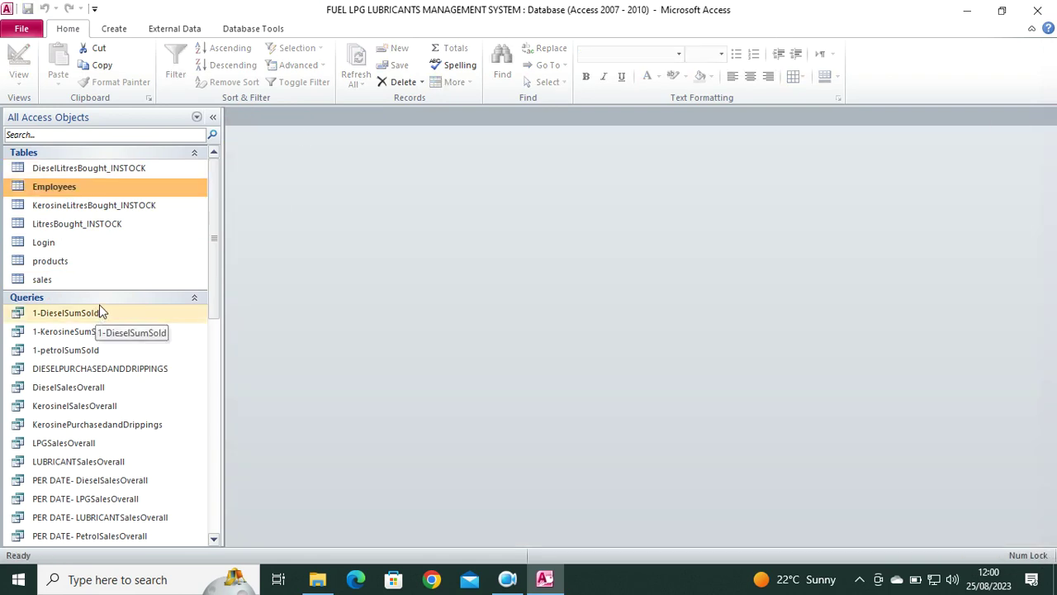
{"action": "double_click", "coordinate": [64, 281]}
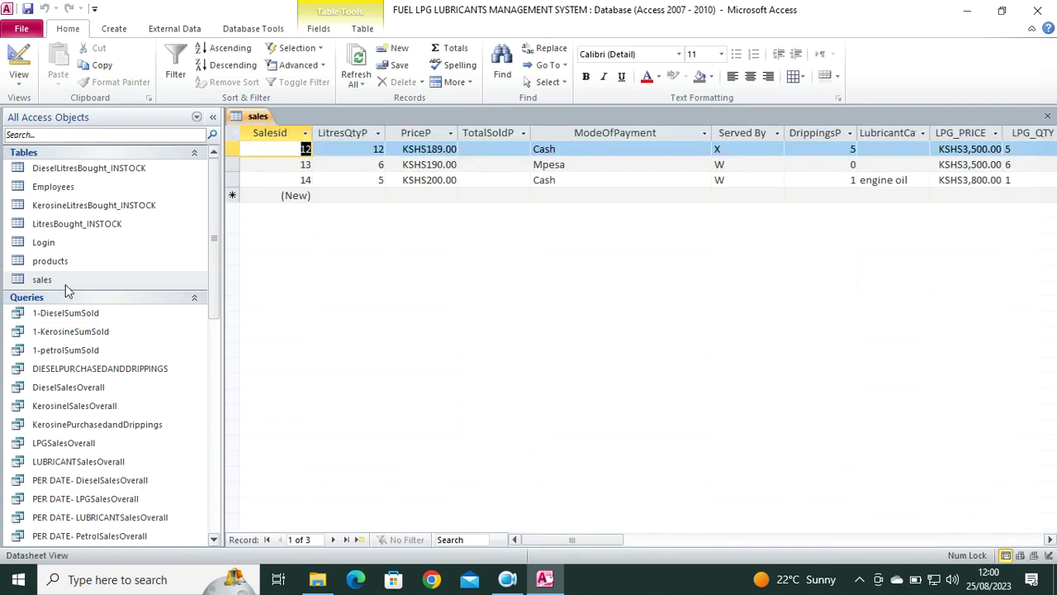
{"action": "left_click", "coordinate": [19, 62]}
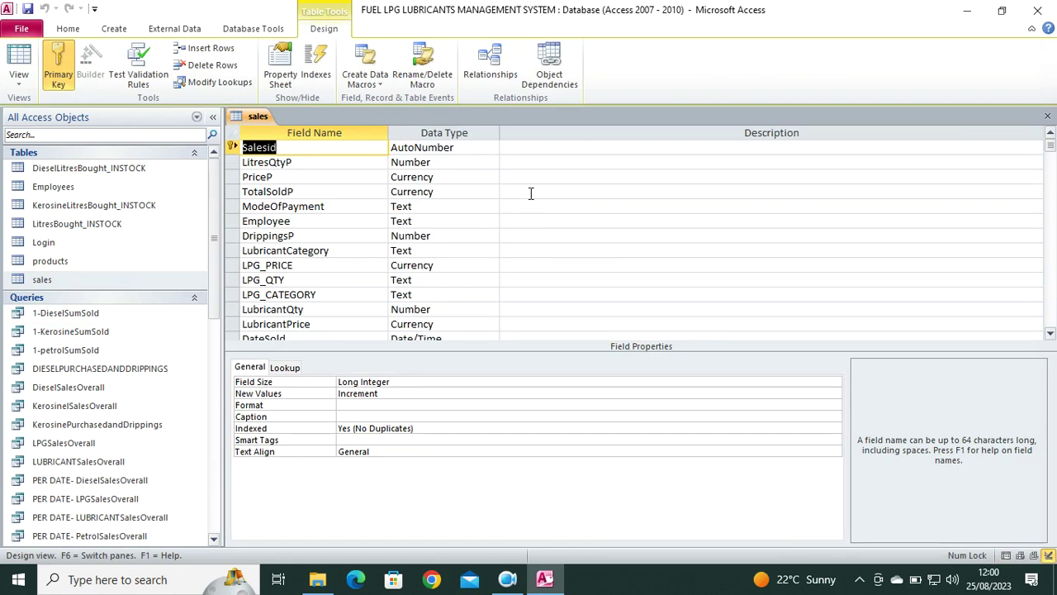
{"action": "scroll", "coordinate": [450, 194], "scroll_direction": "down", "scroll_amount": 3}
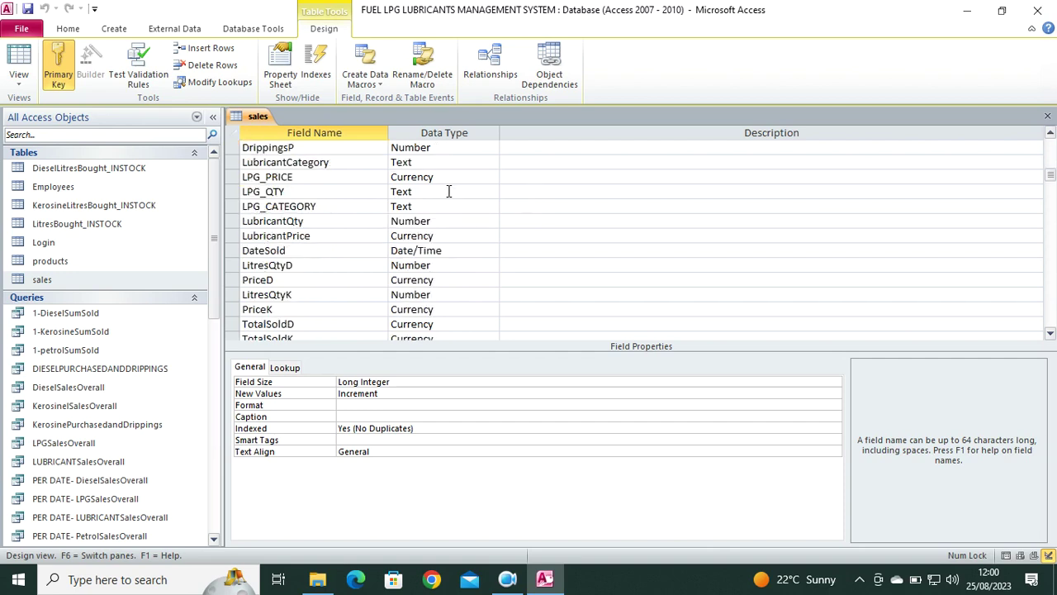
{"action": "scroll", "coordinate": [458, 205], "scroll_direction": "down", "scroll_amount": 8}
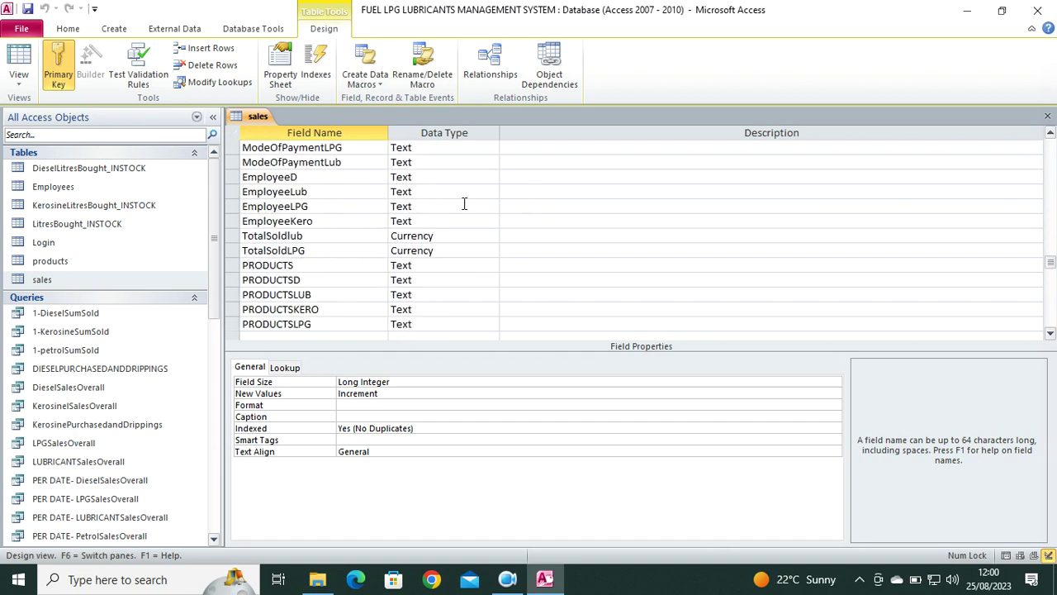
{"action": "scroll", "coordinate": [129, 317], "scroll_direction": "down", "scroll_amount": 2}
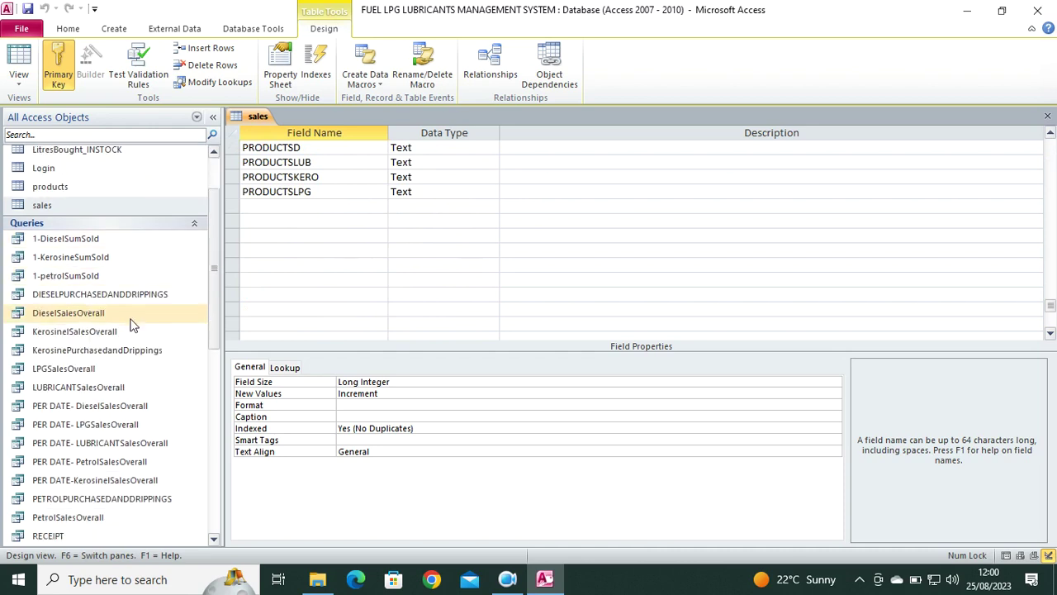
{"action": "scroll", "coordinate": [148, 309], "scroll_direction": "down", "scroll_amount": 1}
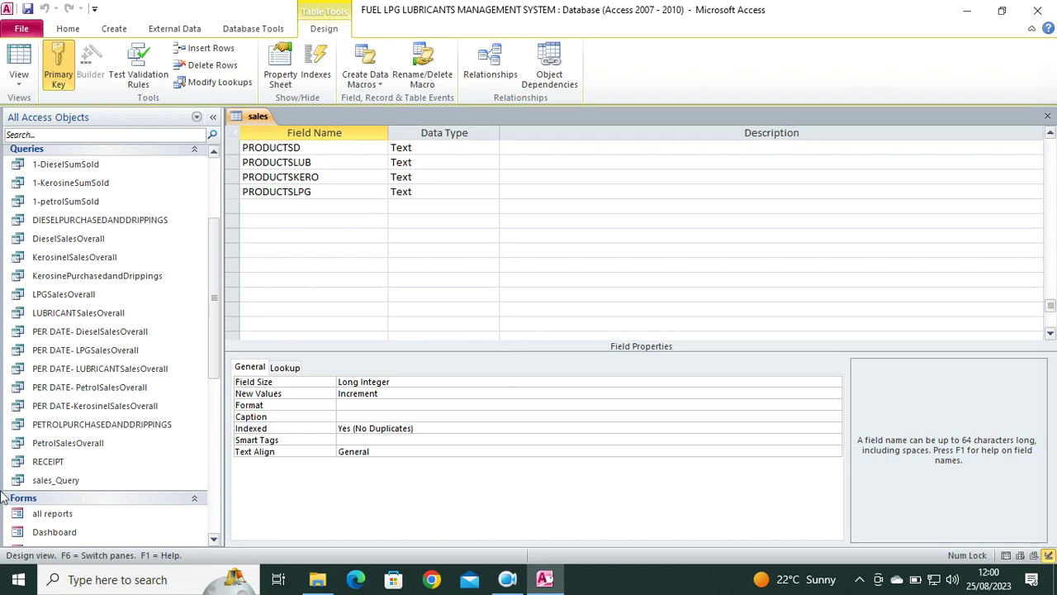
{"action": "scroll", "coordinate": [119, 351], "scroll_direction": "down", "scroll_amount": 5}
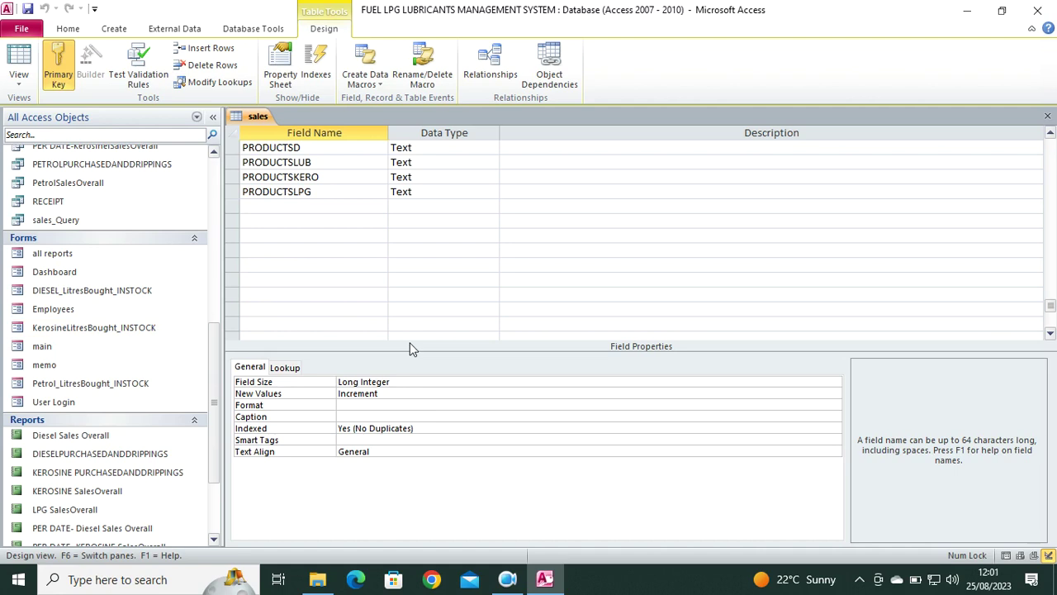
{"action": "double_click", "coordinate": [79, 251]}
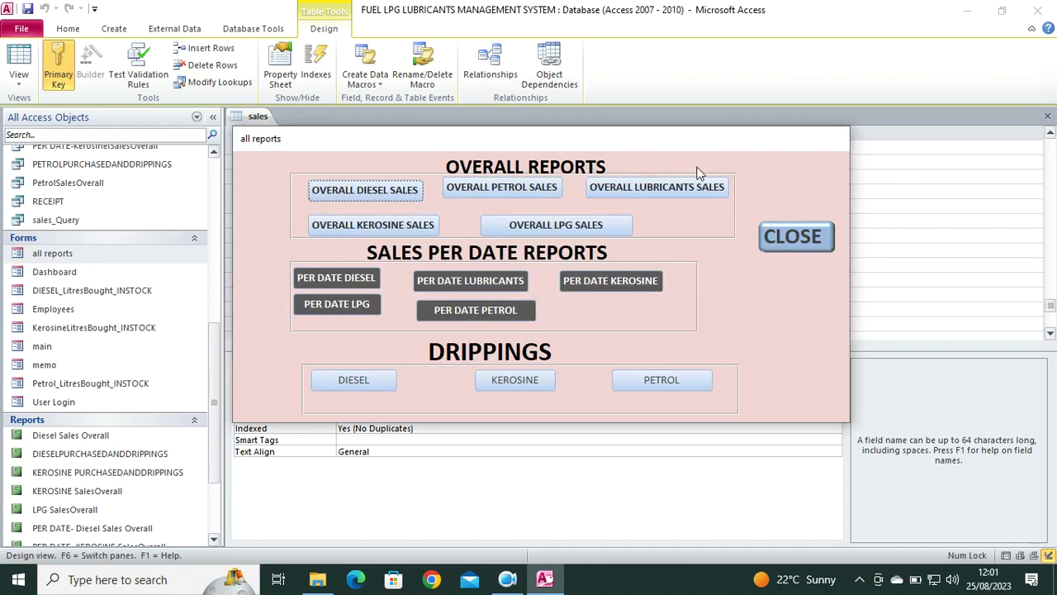
{"action": "right_click", "coordinate": [698, 171]}
{"action": "left_click", "coordinate": [748, 213]}
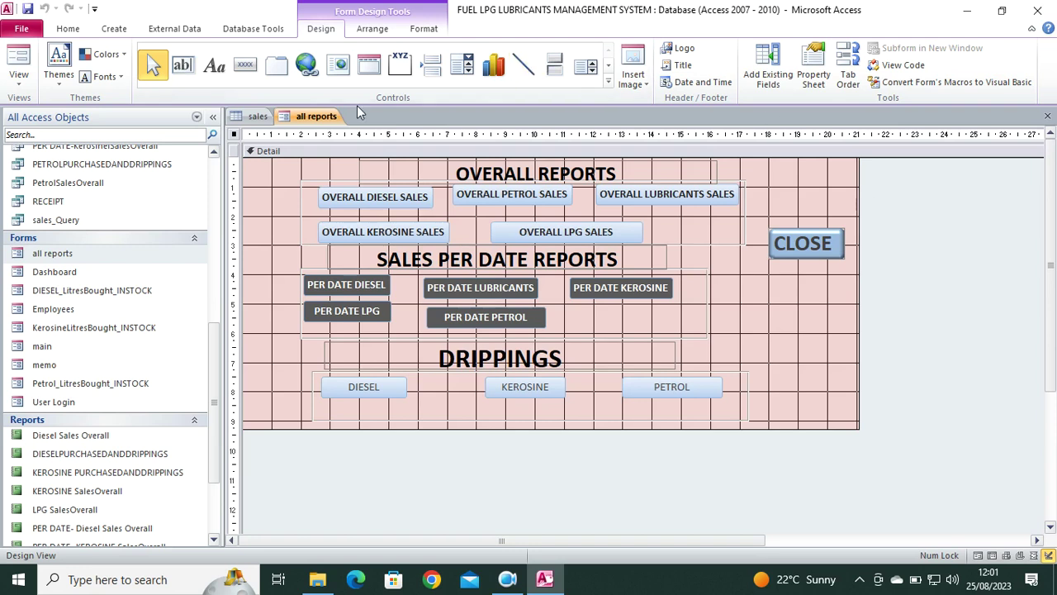
{"action": "left_click", "coordinate": [20, 76]}
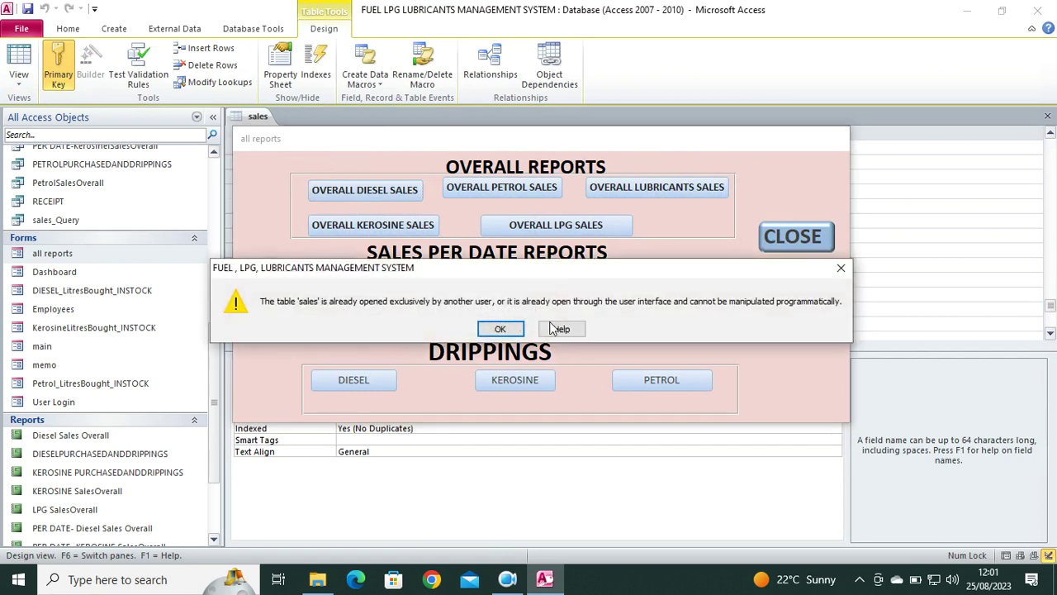
{"action": "left_click", "coordinate": [840, 268]}
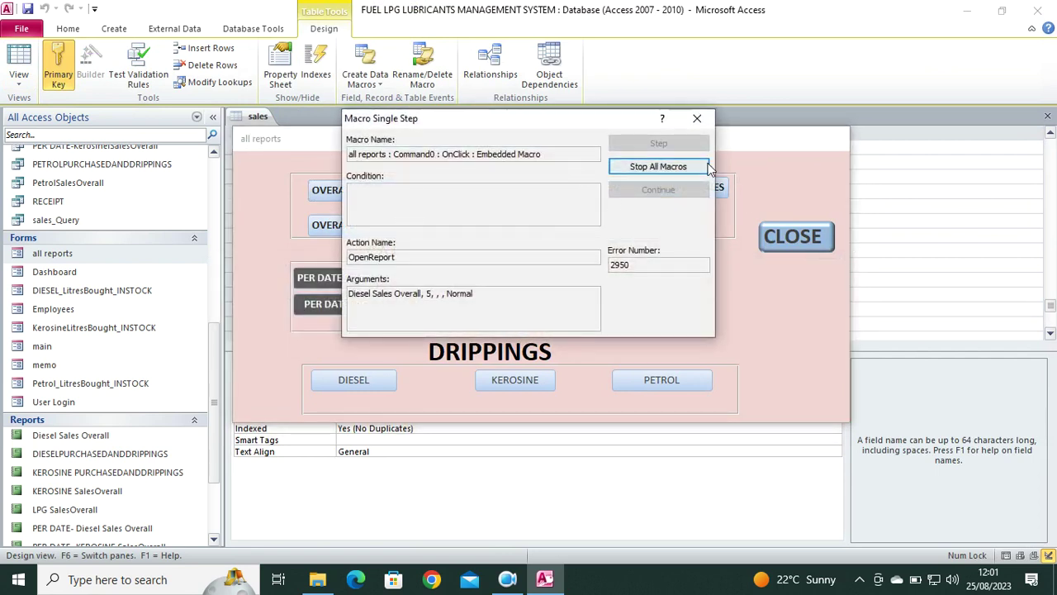
{"action": "left_click", "coordinate": [700, 117]}
{"action": "left_click", "coordinate": [530, 387]}
{"action": "left_click", "coordinate": [500, 328]}
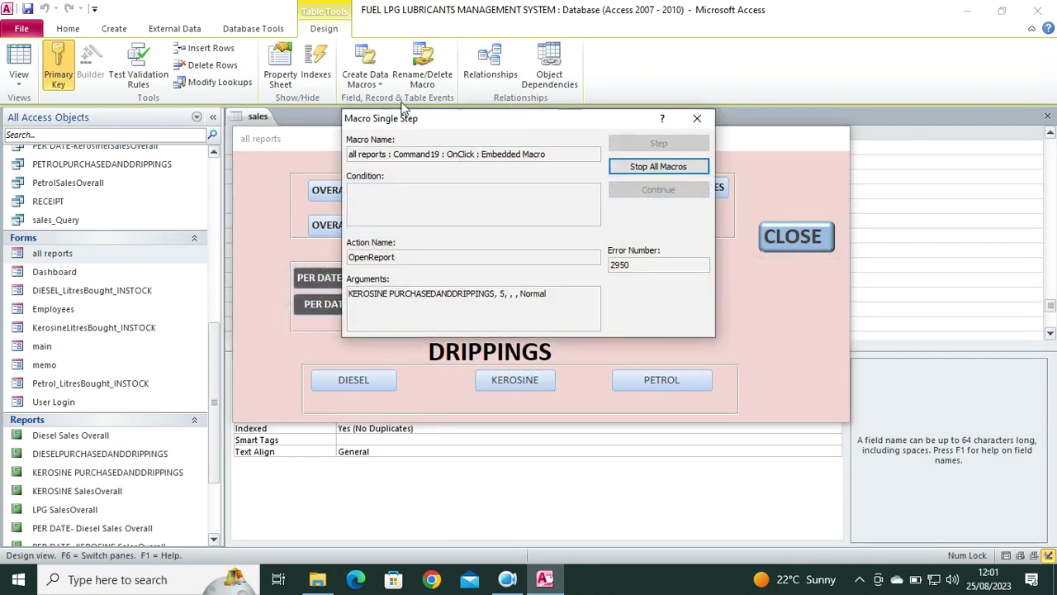
{"action": "left_click", "coordinate": [695, 119]}
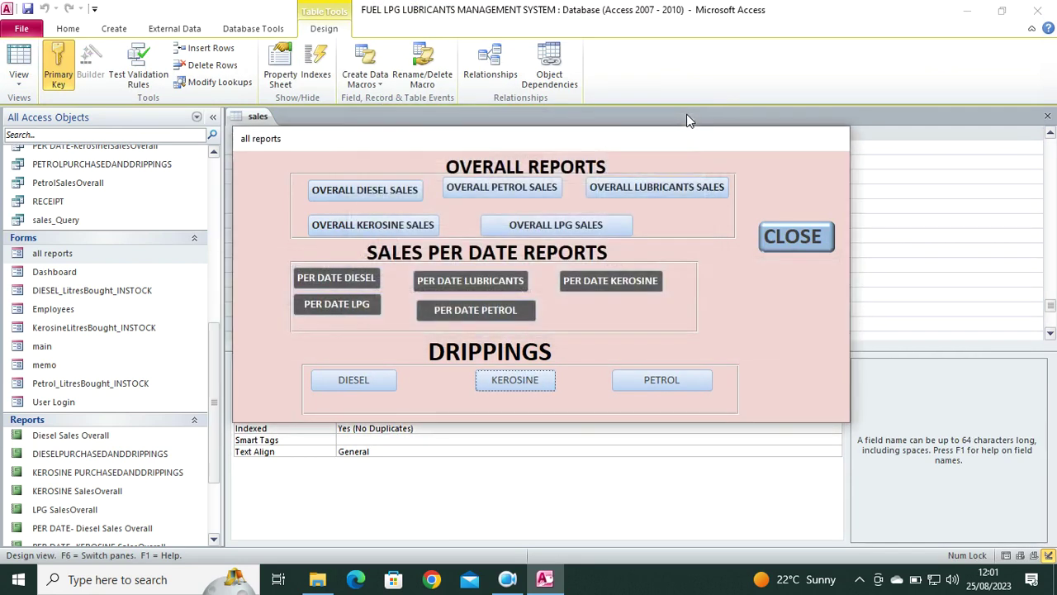
{"action": "left_click", "coordinate": [805, 243]}
Exit the all reports form, close the sales table design, and preview the Dashboard form.
{"action": "left_click", "coordinate": [533, 340]}
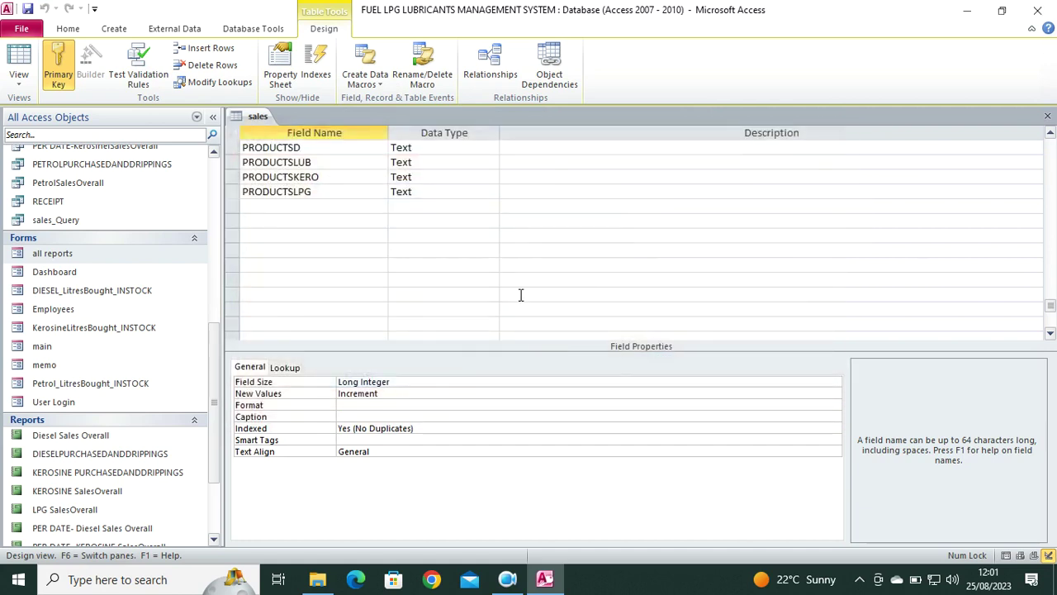
{"action": "left_click", "coordinate": [1047, 115]}
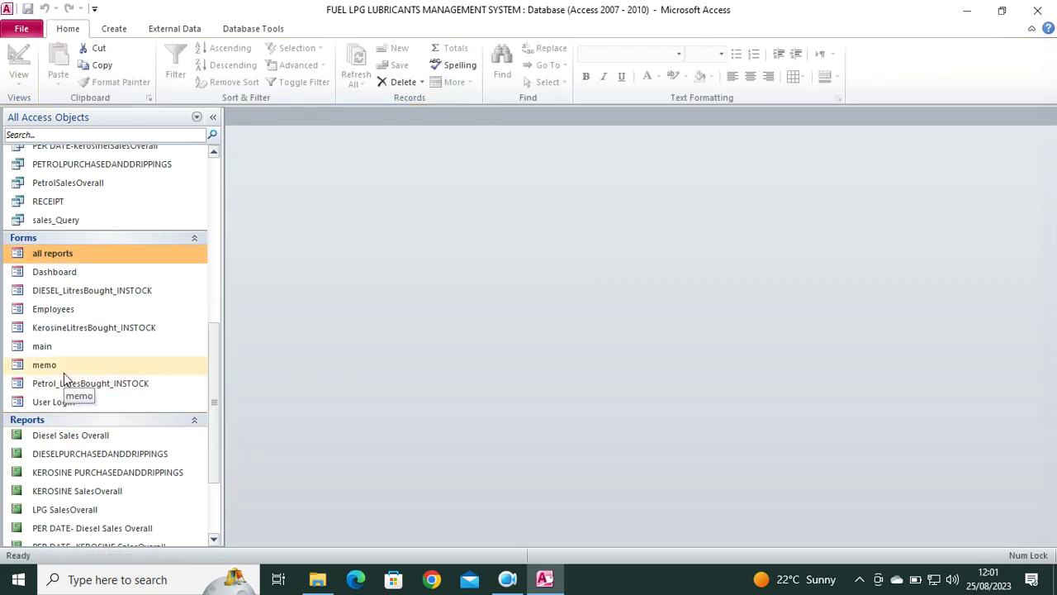
{"action": "double_click", "coordinate": [62, 273]}
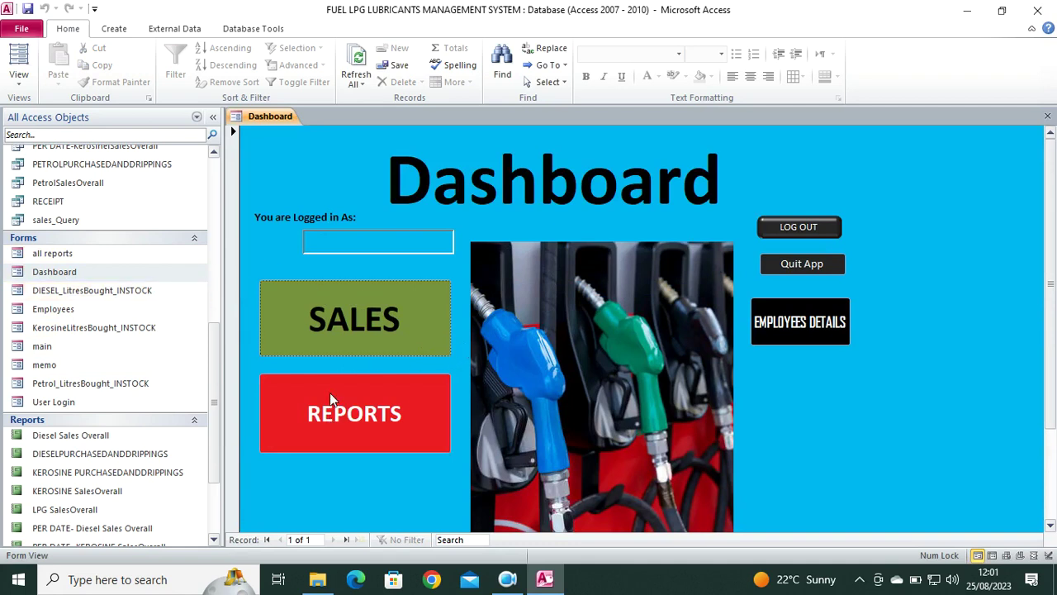
{"action": "left_click", "coordinate": [1047, 115]}
Open the Diesel Sales Overall report in Design view, showing its =Sum([TotalSoldD]) footer total.
{"action": "scroll", "coordinate": [19, 485], "scroll_direction": "down", "scroll_amount": 2}
{"action": "scroll", "coordinate": [18, 485], "scroll_direction": "down", "scroll_amount": 1}
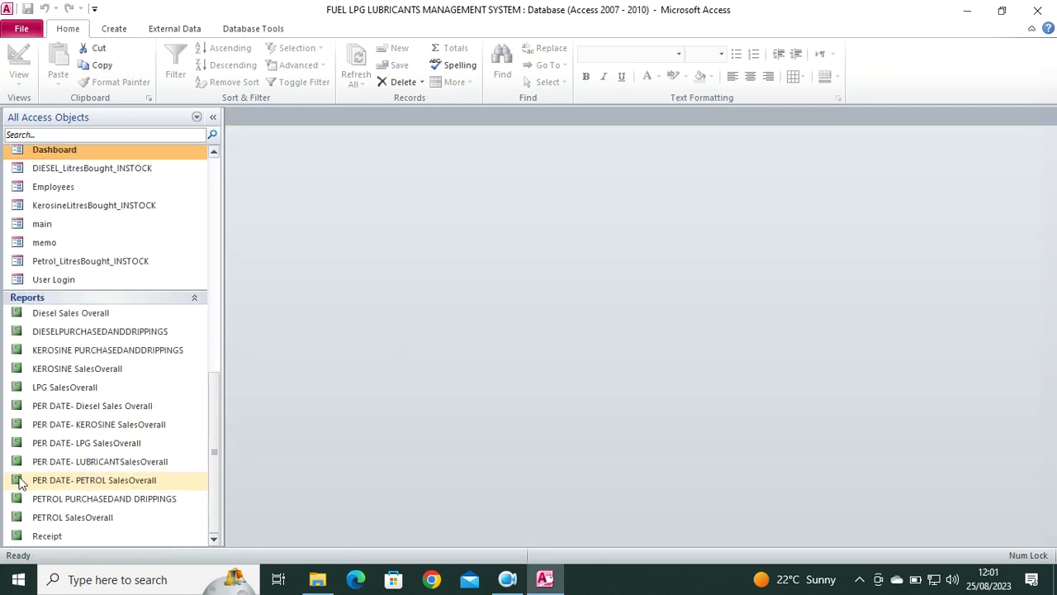
{"action": "right_click", "coordinate": [73, 314]}
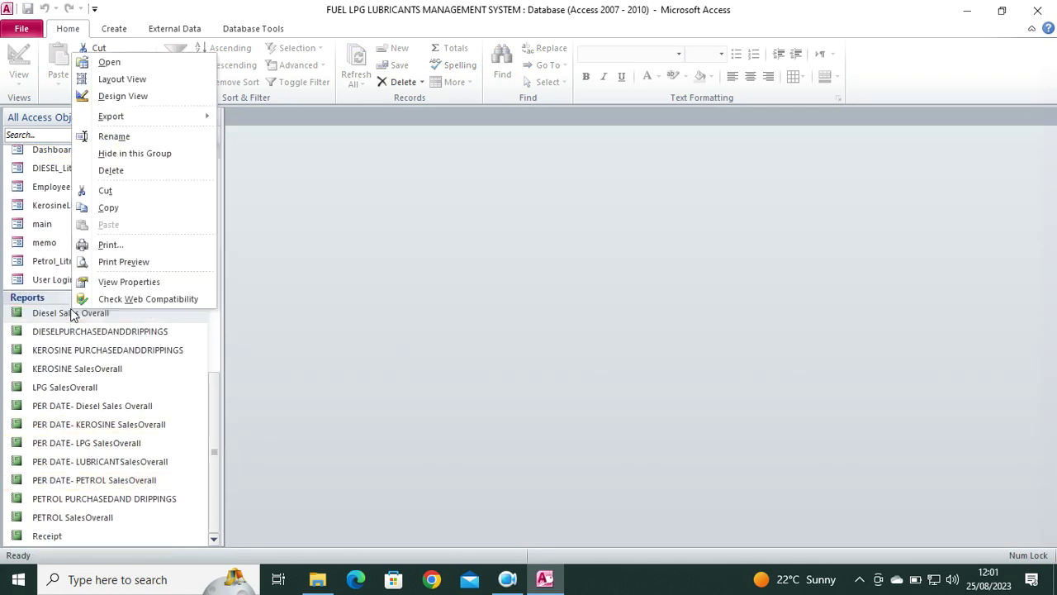
{"action": "left_click", "coordinate": [128, 96]}
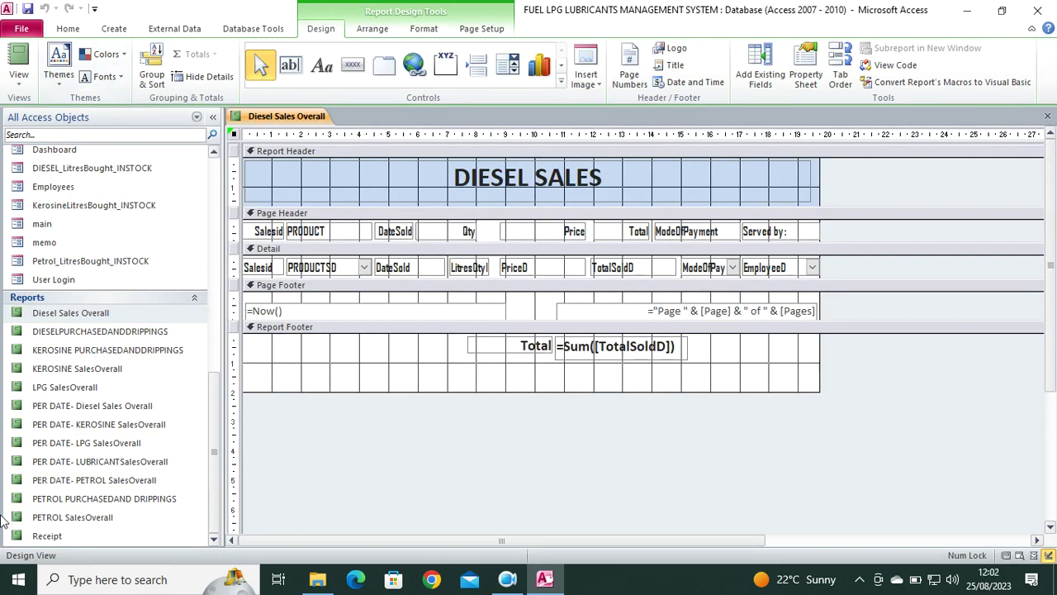
{"action": "scroll", "coordinate": [91, 367], "scroll_direction": "up", "scroll_amount": 2}
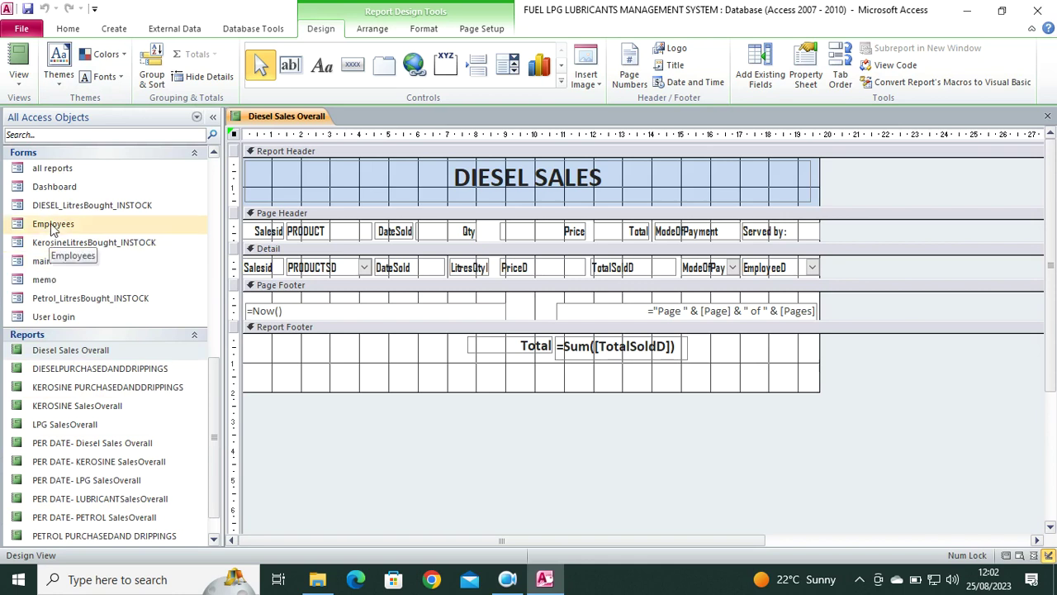
{"action": "scroll", "coordinate": [58, 227], "scroll_direction": "up", "scroll_amount": 3}
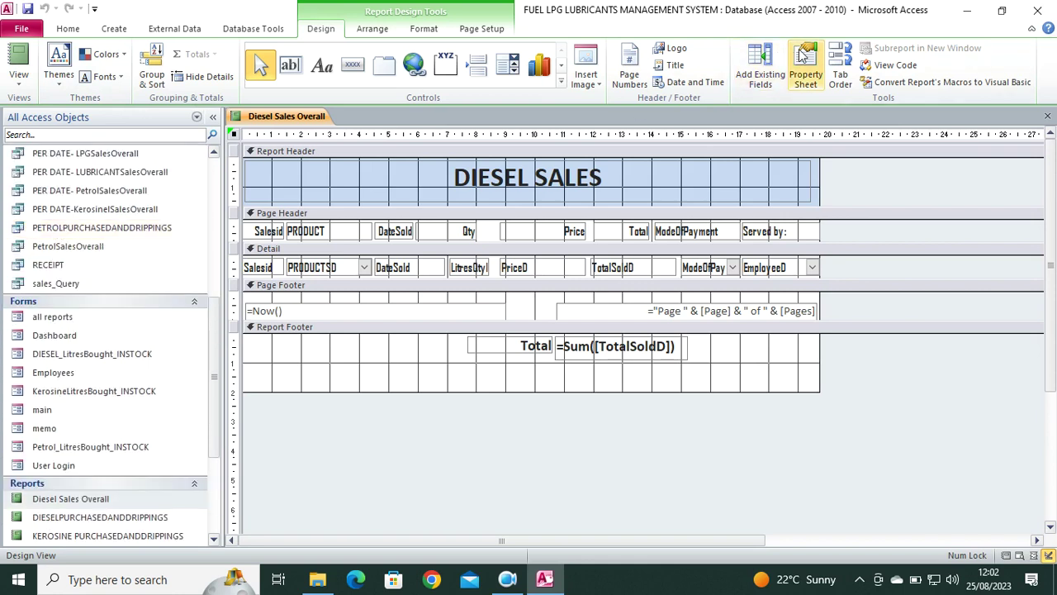
Open the report's code in the VBA editor and display the all reports form module.
{"action": "left_click", "coordinate": [873, 65]}
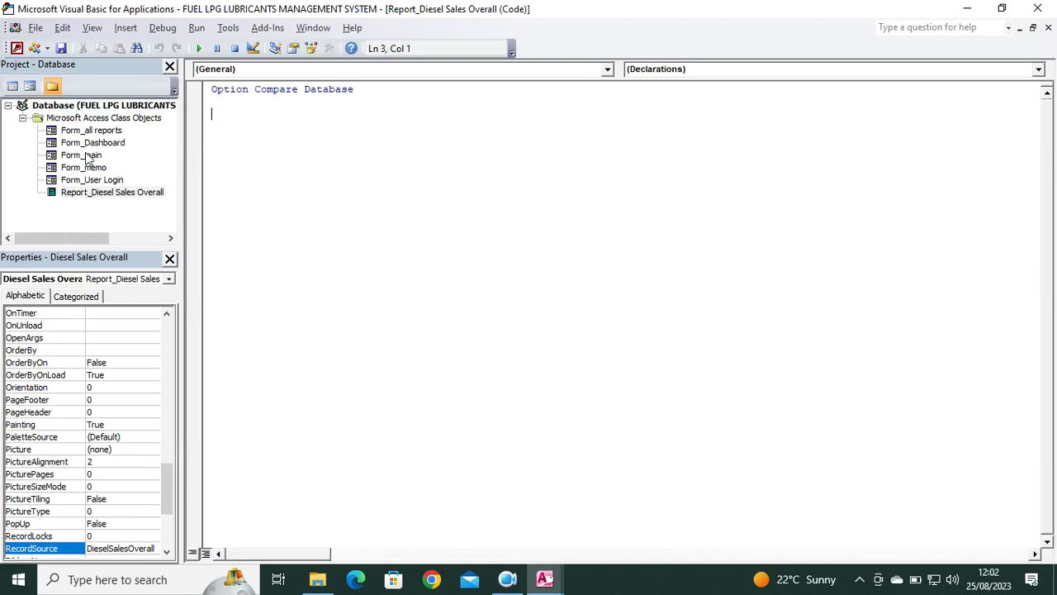
{"action": "double_click", "coordinate": [106, 118]}
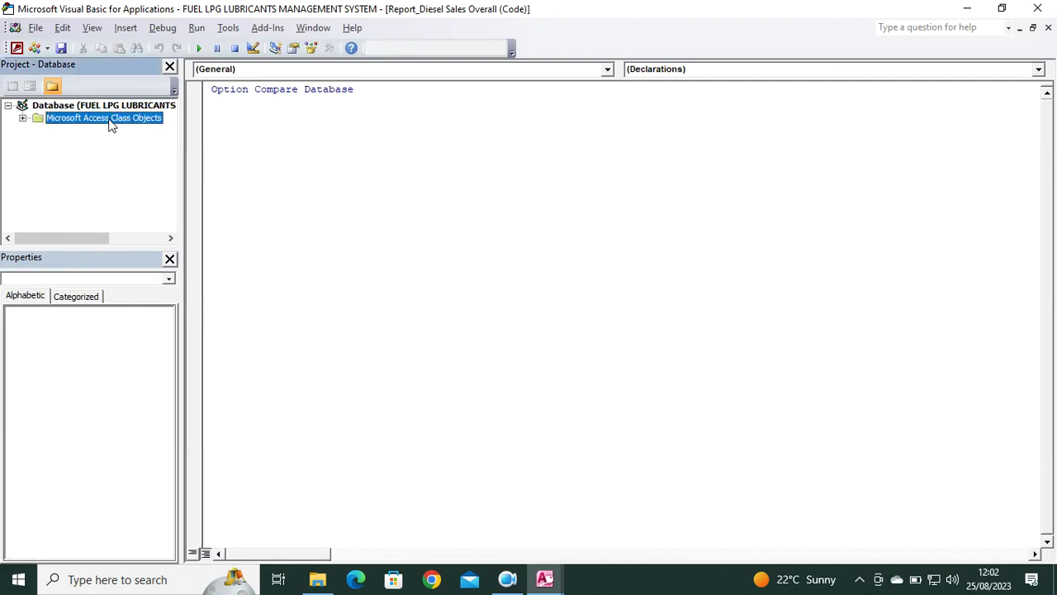
{"action": "left_click", "coordinate": [23, 122]}
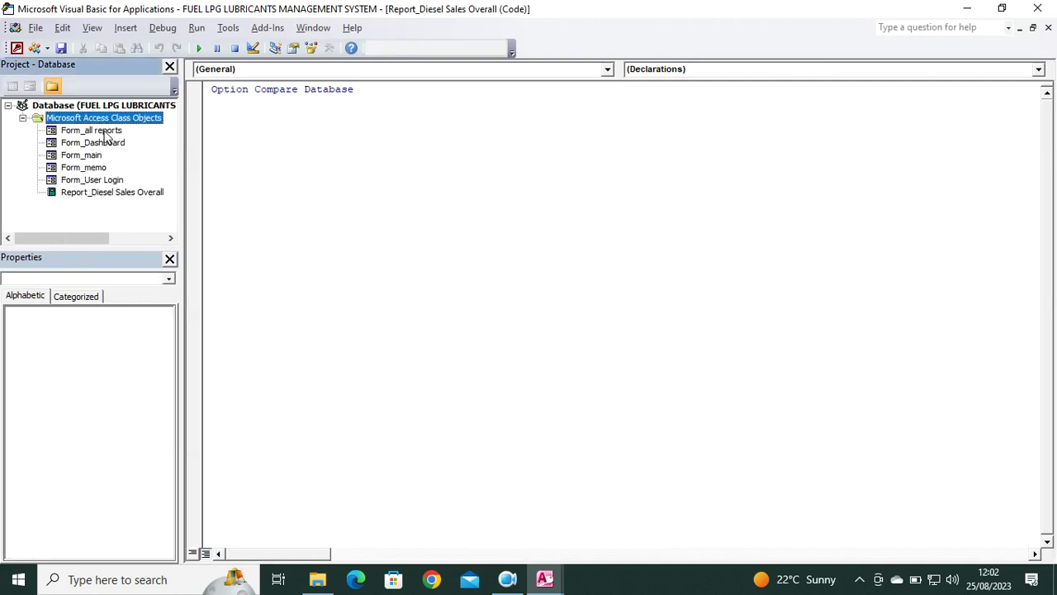
{"action": "double_click", "coordinate": [100, 131]}
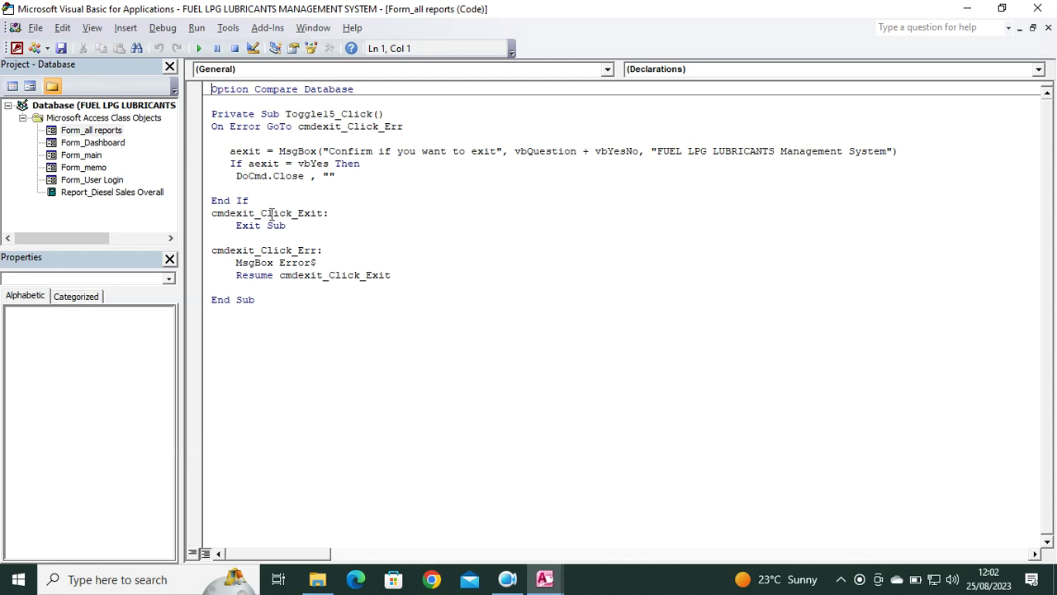
Review the Dashboard, memo and User Login form code modules in turn.
{"action": "left_click", "coordinate": [96, 144]}
{"action": "double_click", "coordinate": [96, 144]}
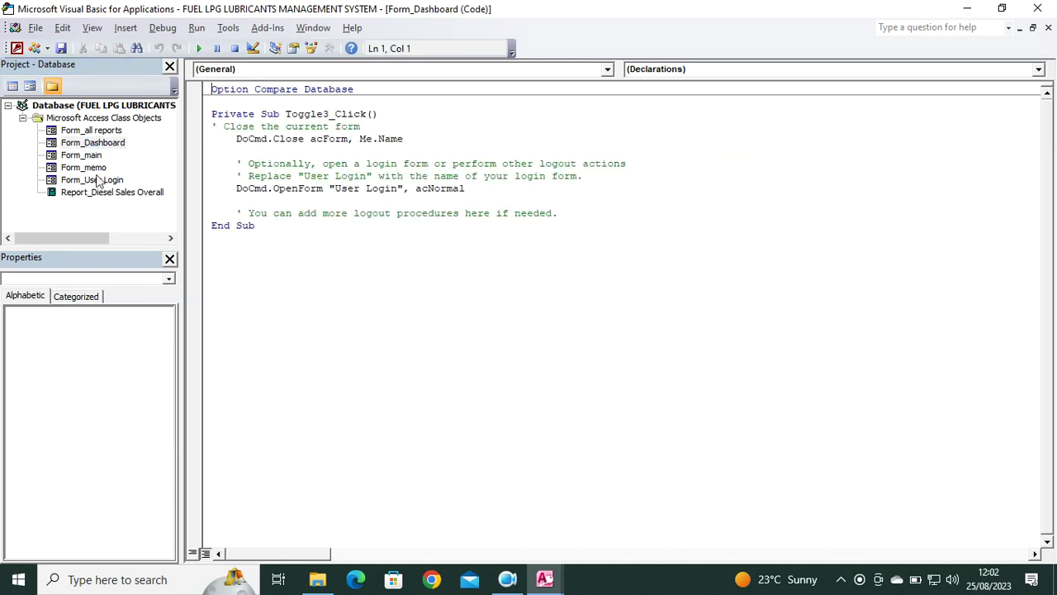
{"action": "double_click", "coordinate": [93, 167]}
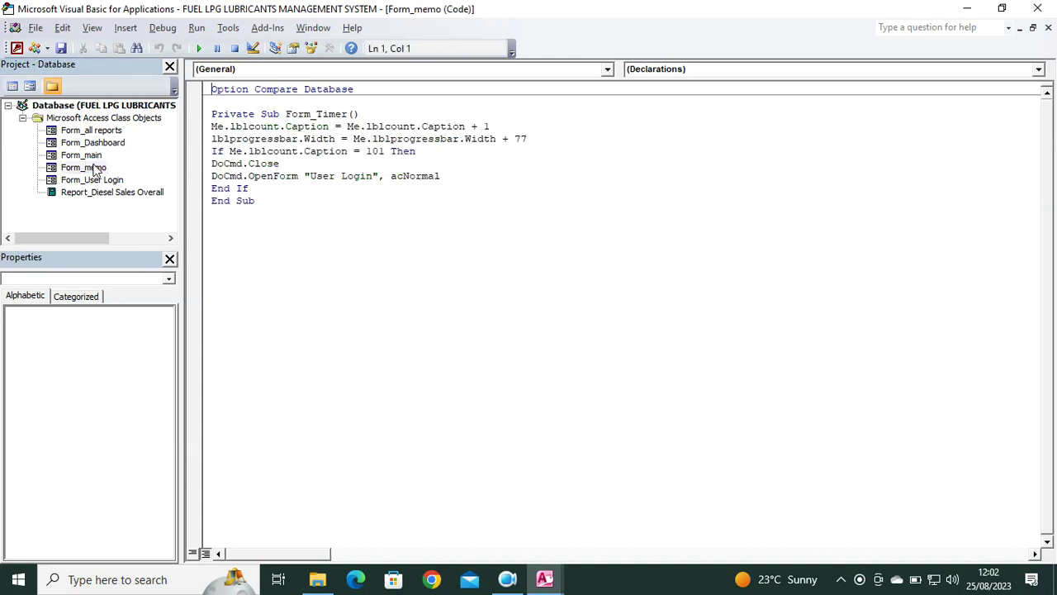
{"action": "double_click", "coordinate": [95, 181]}
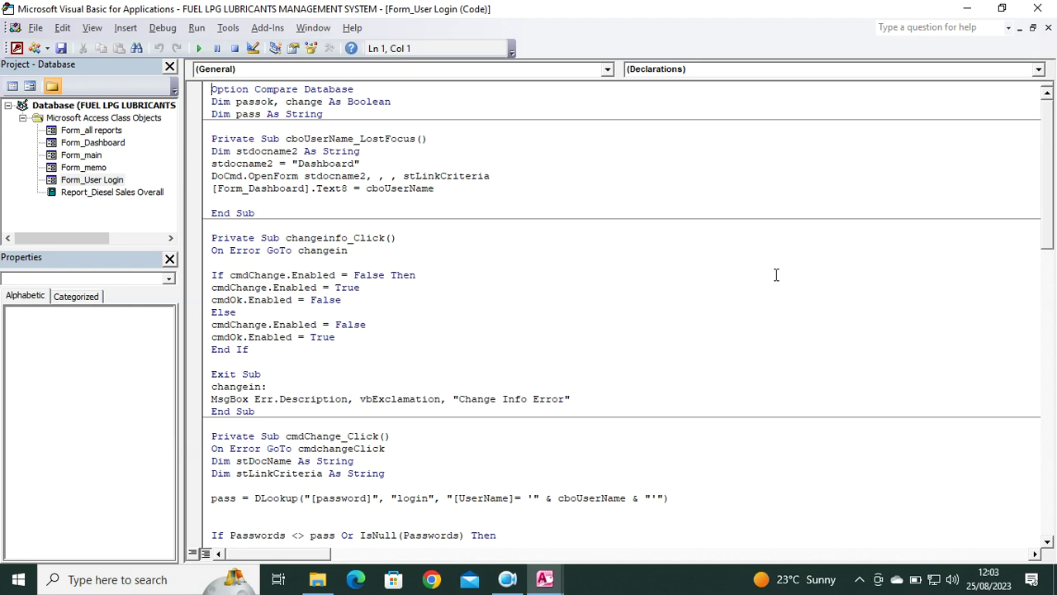
Close the VBA editor and Access, saving the report design, then reopen the database.
{"action": "left_click", "coordinate": [1039, 9]}
{"action": "left_click", "coordinate": [1038, 9]}
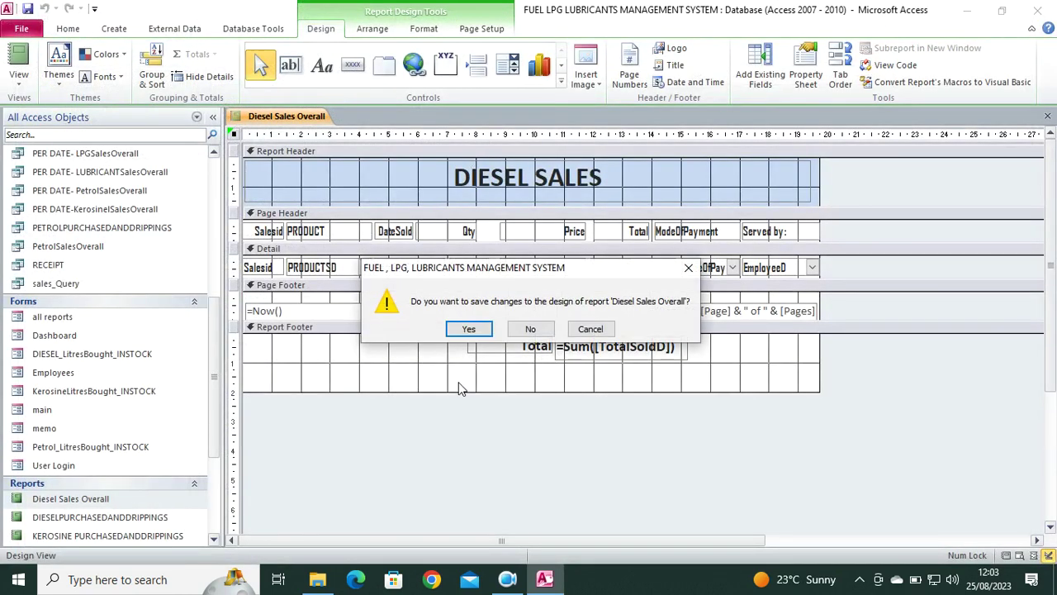
{"action": "left_click", "coordinate": [468, 328]}
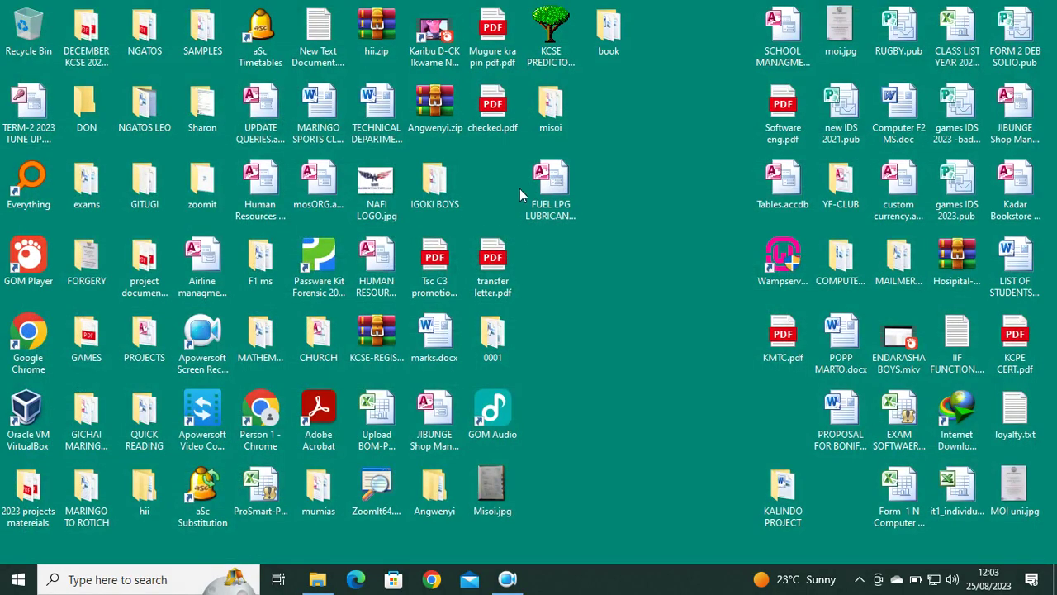
{"action": "double_click", "coordinate": [550, 186]}
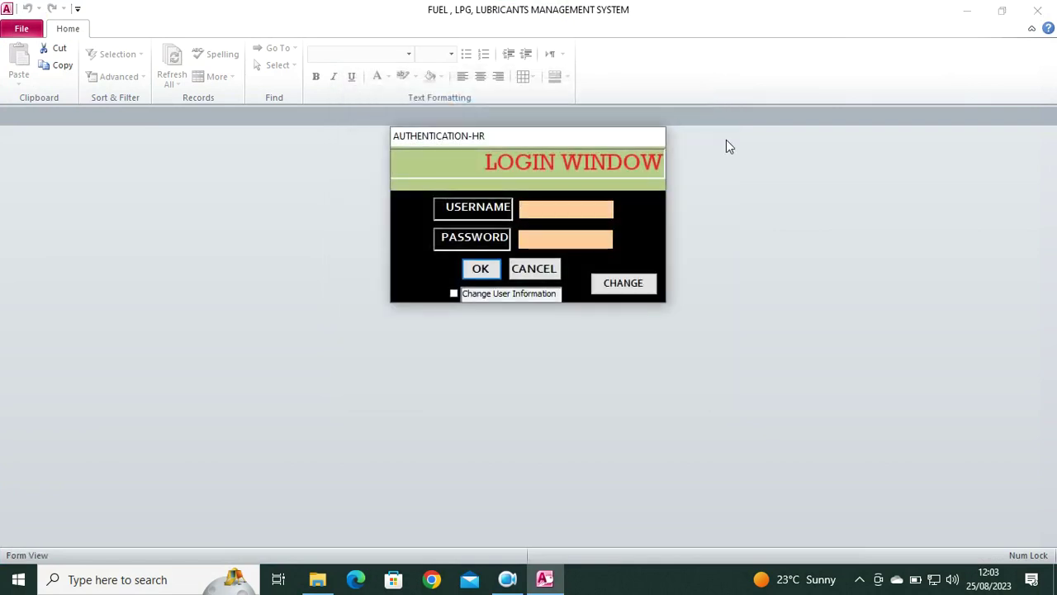
Log in with the username and password, then view and close the employee details form.
{"action": "type", "text": "don"}
{"action": "key", "text": "Tab"}
{"action": "type", "text": "1"}
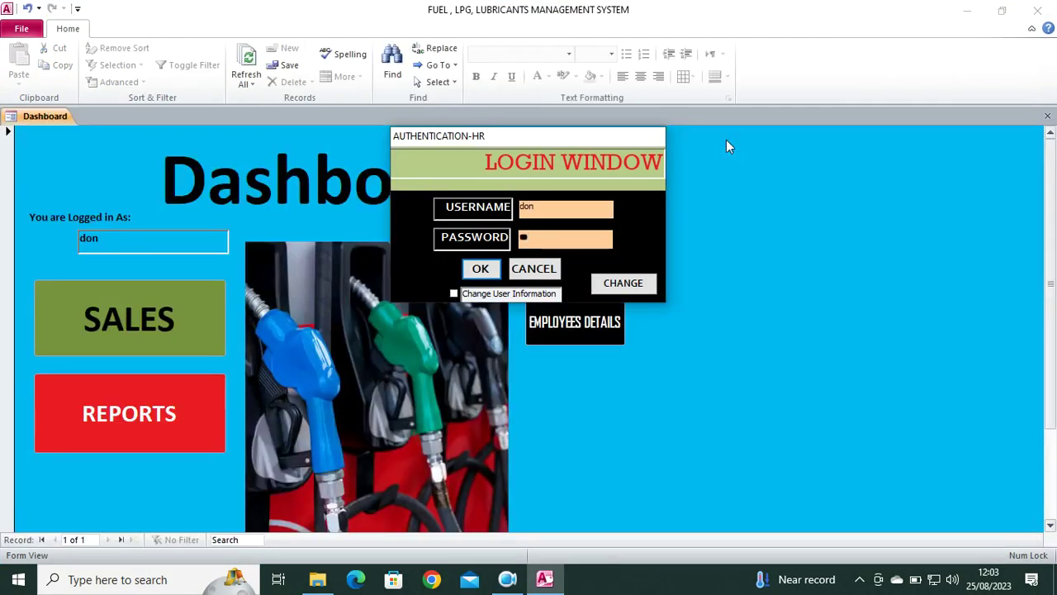
{"action": "type", "text": "23"}
{"action": "key", "text": "Return"}
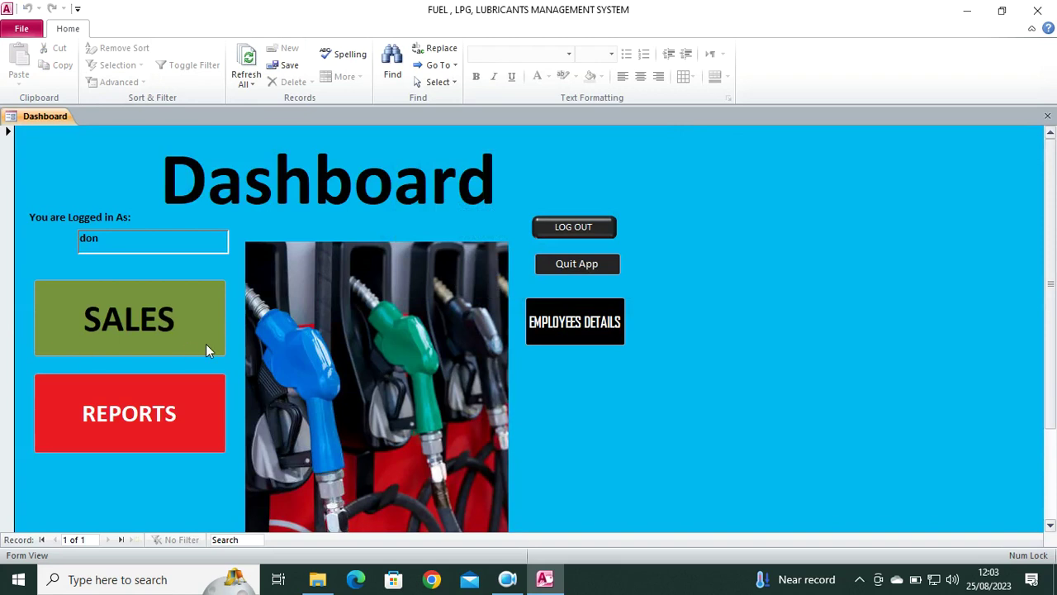
{"action": "left_click", "coordinate": [603, 329]}
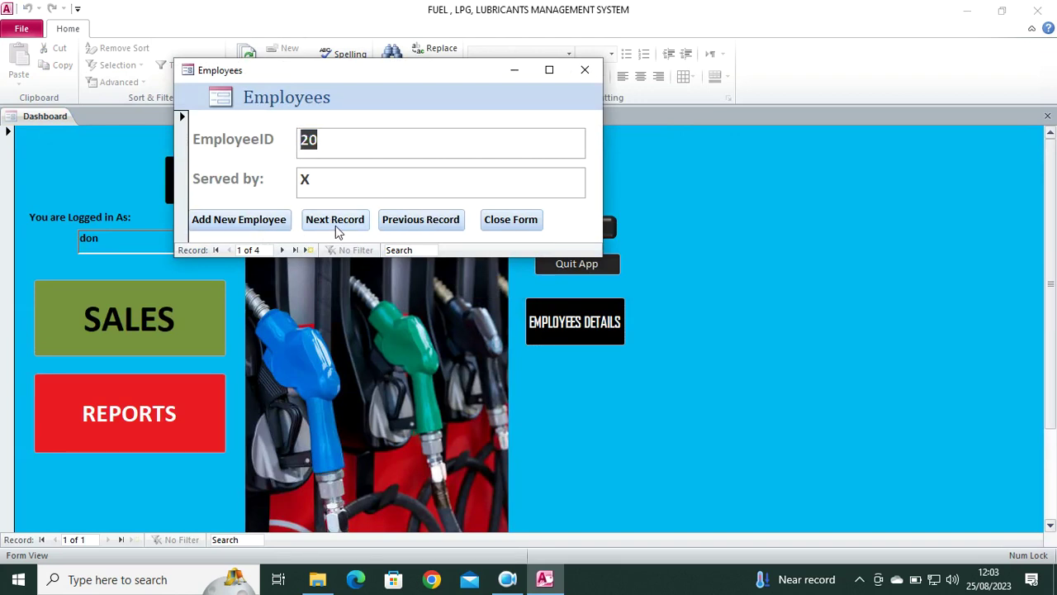
{"action": "left_click", "coordinate": [585, 71]}
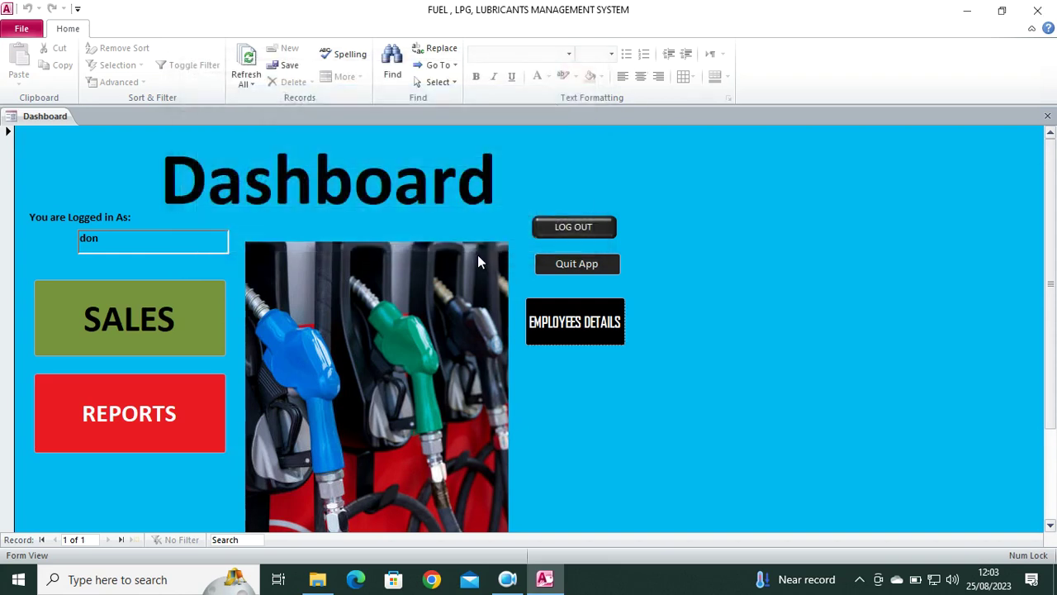
Log out and sign back in with the same username and password.
{"action": "left_click", "coordinate": [579, 227]}
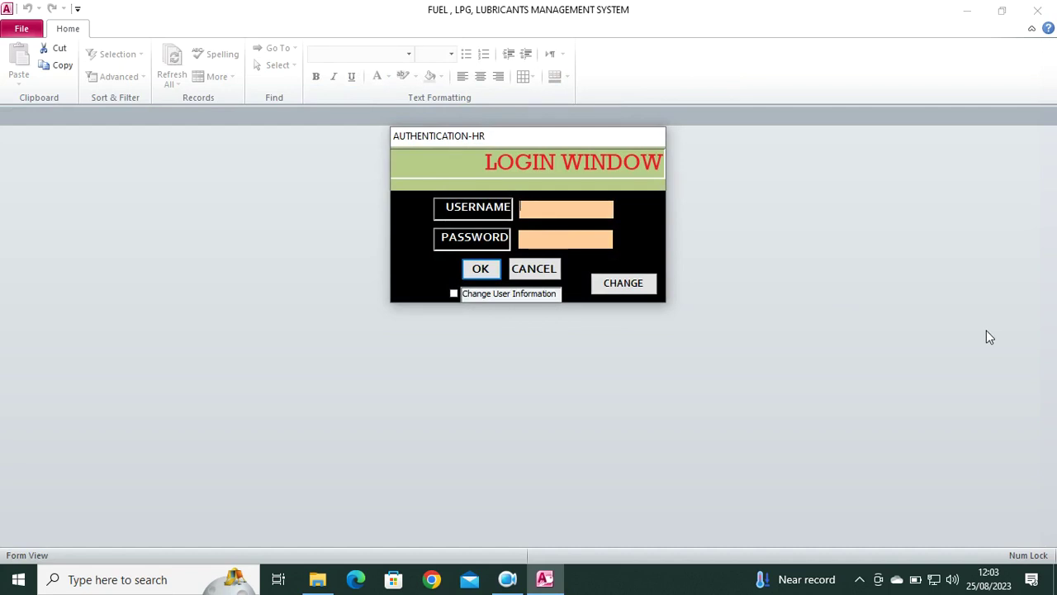
{"action": "type", "text": "don"}
{"action": "key", "text": "Tab"}
{"action": "type", "text": "1"}
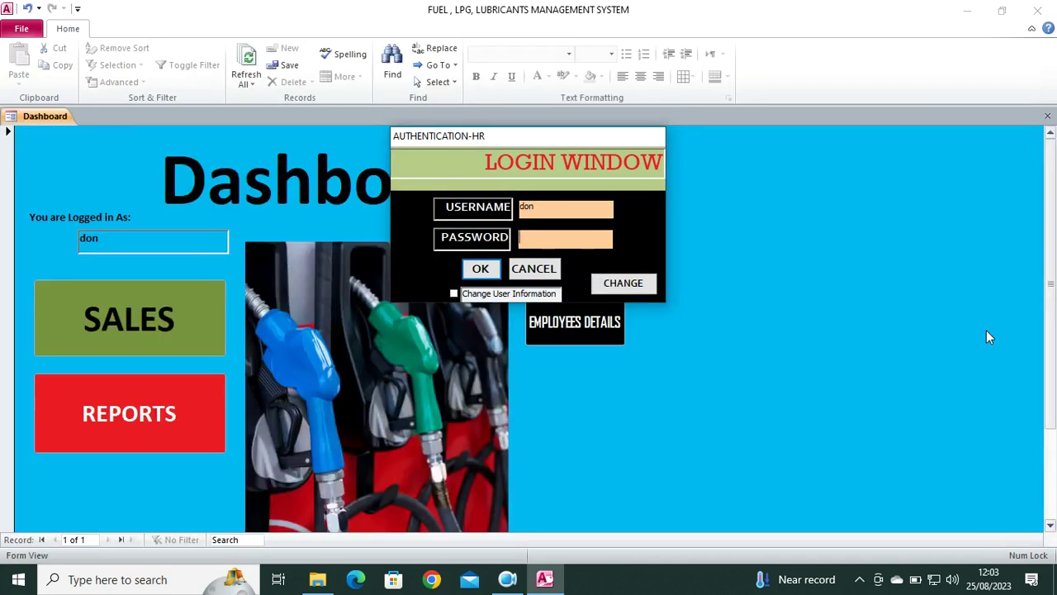
{"action": "type", "text": "23"}
{"action": "key", "text": "Return"}
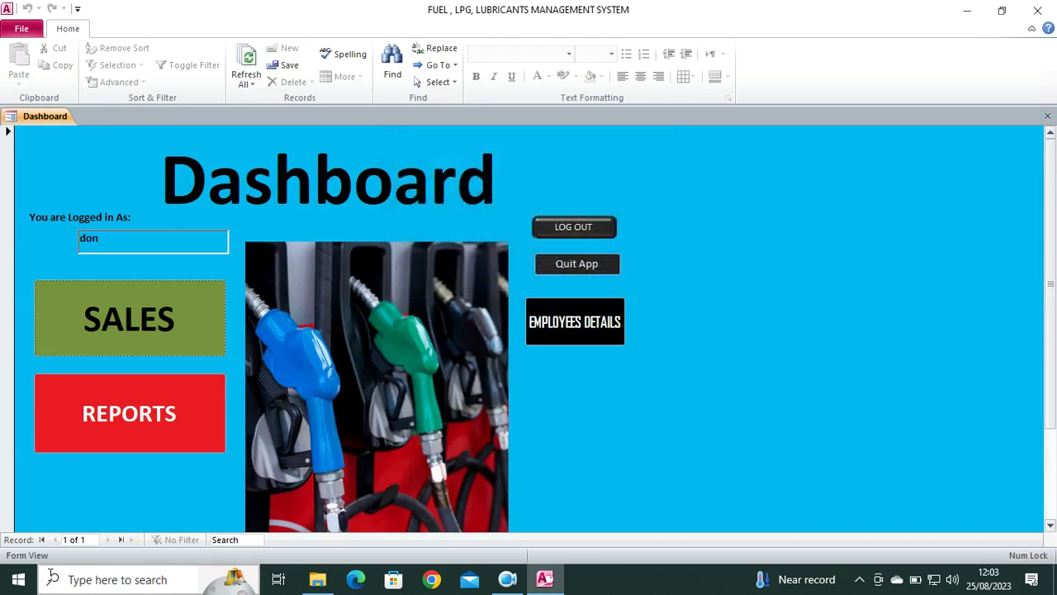
View the Overall Diesel Sales report totalling 11076, then exit the reports menu.
{"action": "left_click", "coordinate": [101, 418]}
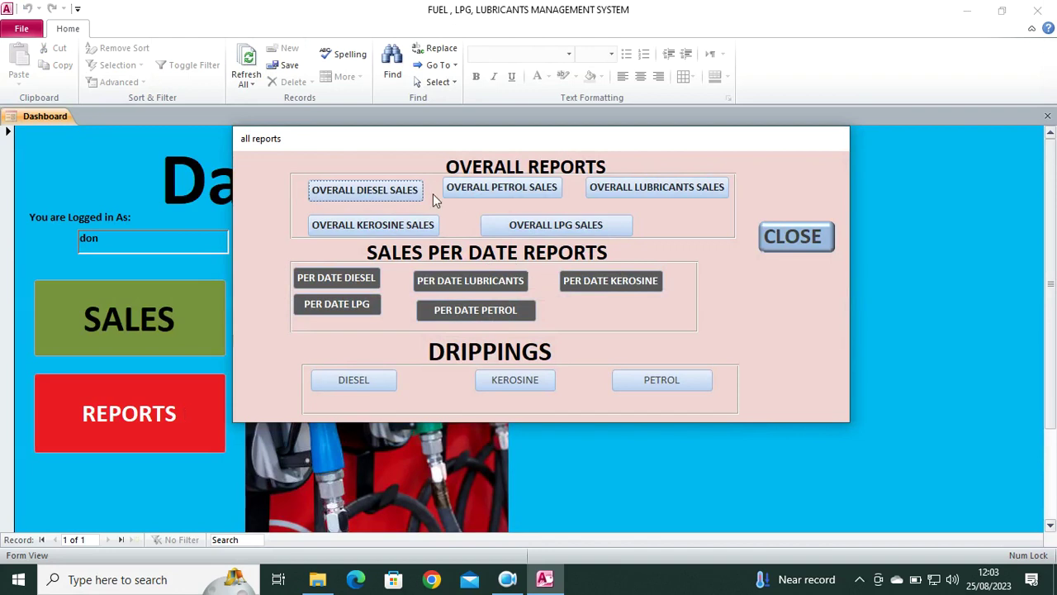
{"action": "left_click", "coordinate": [366, 190]}
{"action": "left_click_drag", "start_coordinate": [372, 147], "coordinate": [222, 345]}
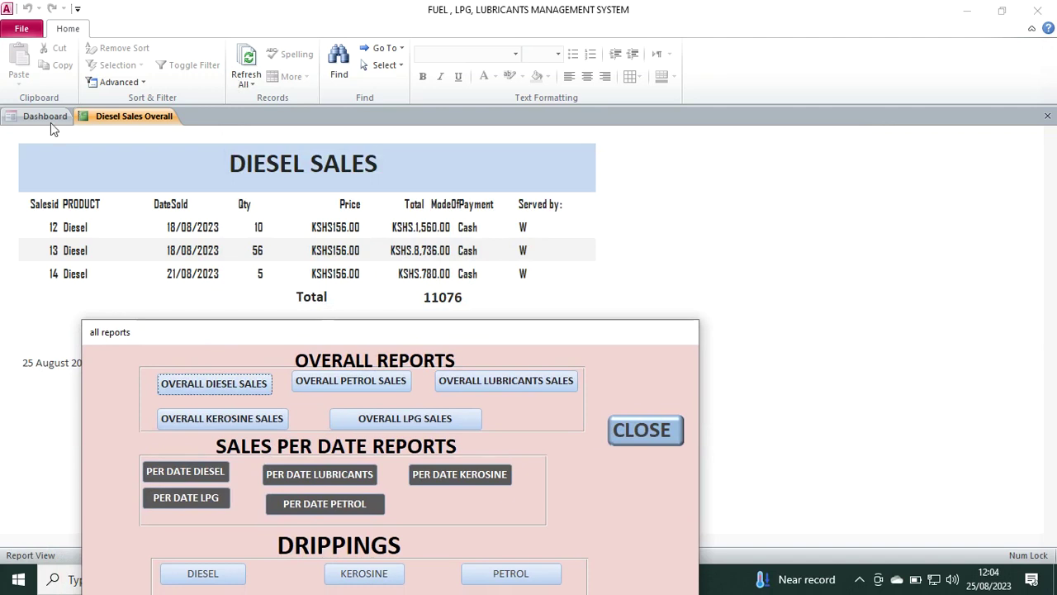
{"action": "left_click", "coordinate": [644, 437]}
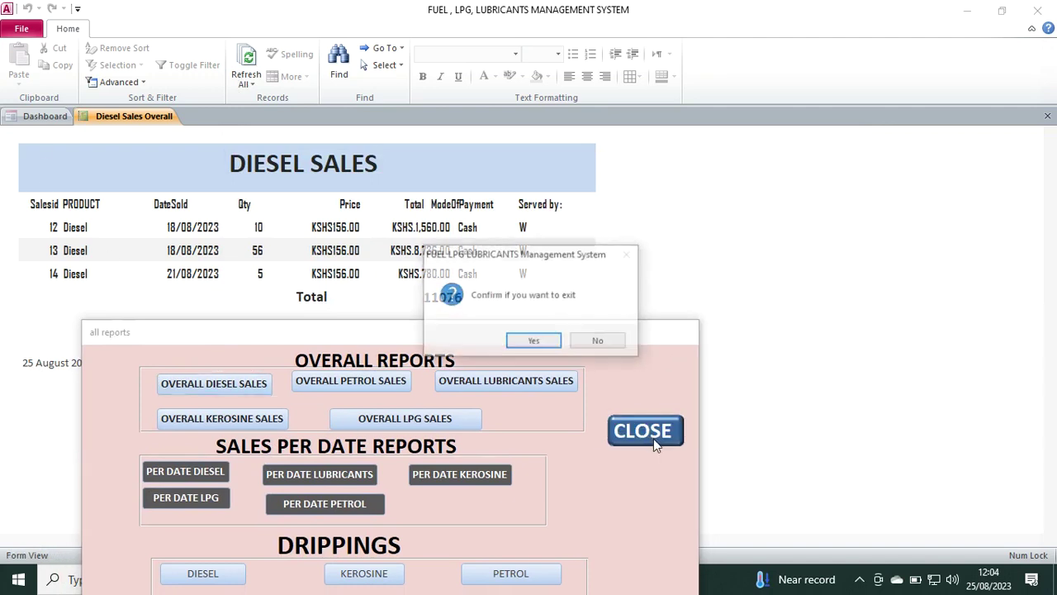
{"action": "left_click", "coordinate": [520, 345]}
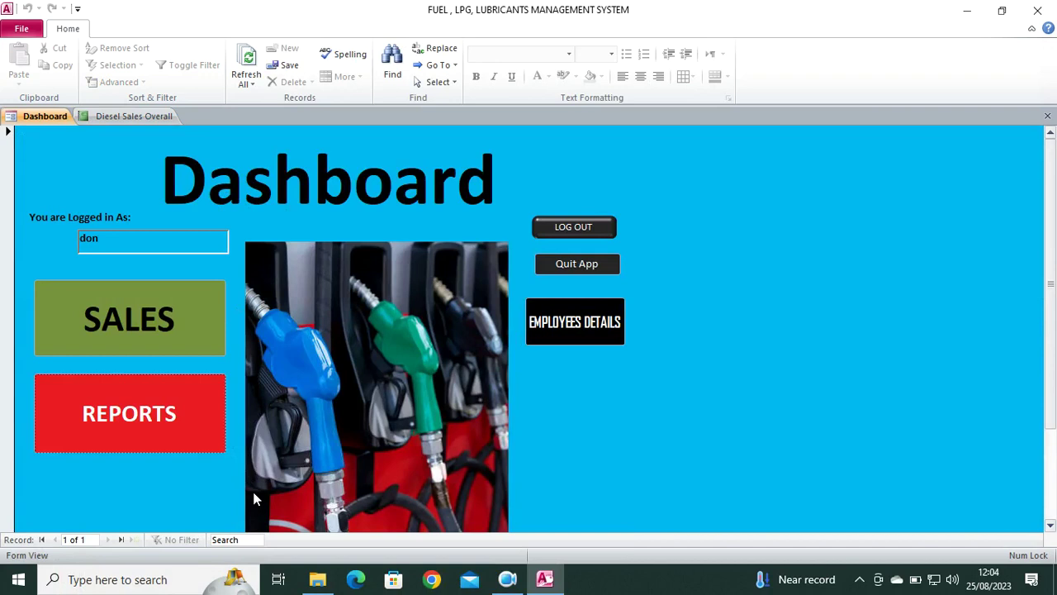
Open the sales form and view Petrol, Diesel, L.P.G., Kerosine, then Lubricants sales records.
{"action": "left_click", "coordinate": [138, 318]}
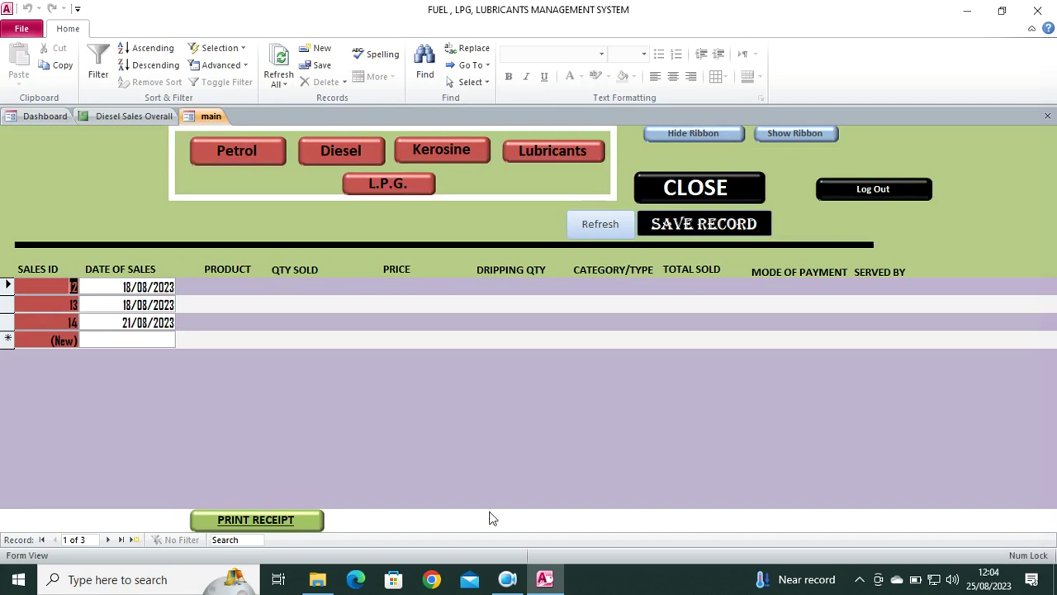
{"action": "left_click", "coordinate": [243, 151]}
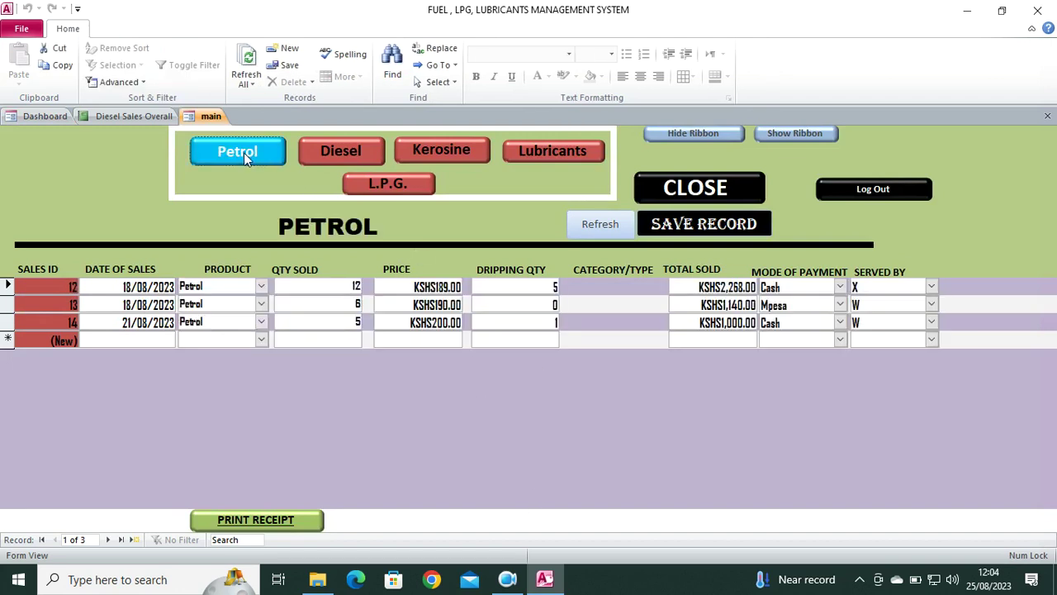
{"action": "left_click", "coordinate": [373, 154]}
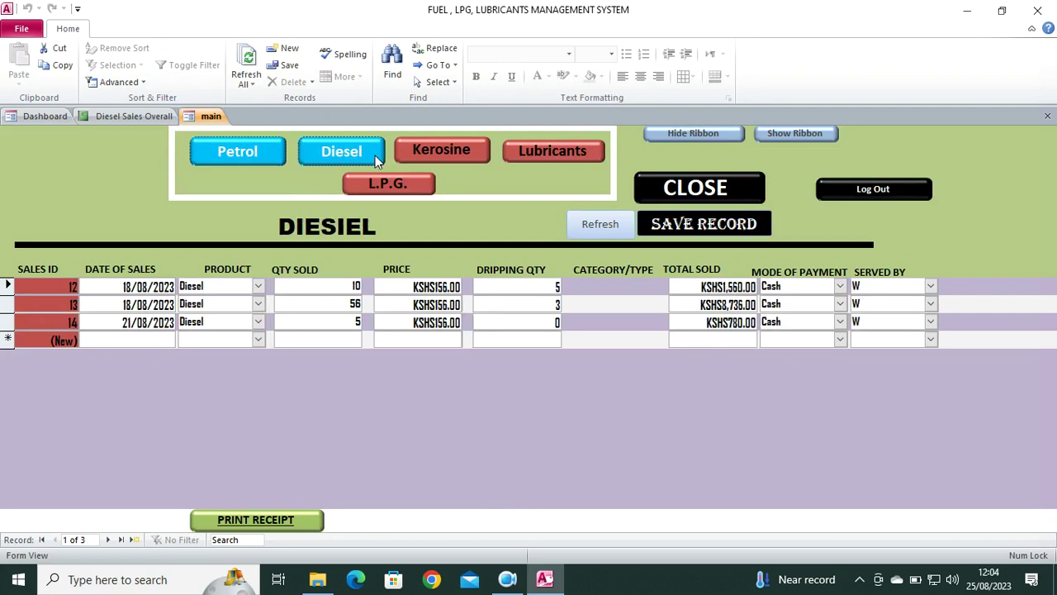
{"action": "left_click", "coordinate": [391, 183]}
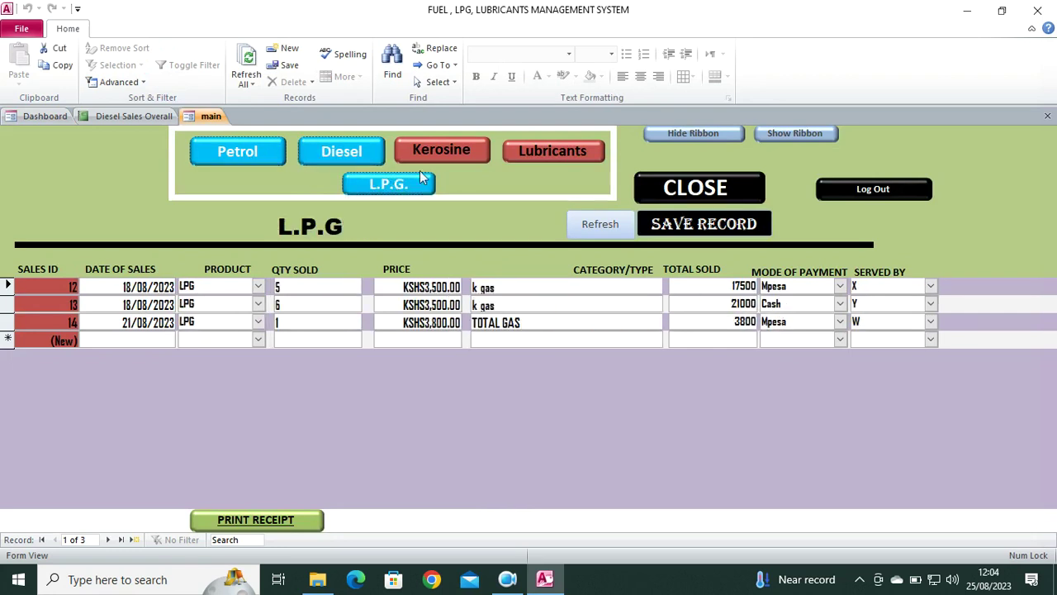
{"action": "left_click", "coordinate": [444, 152]}
{"action": "left_click", "coordinate": [554, 161]}
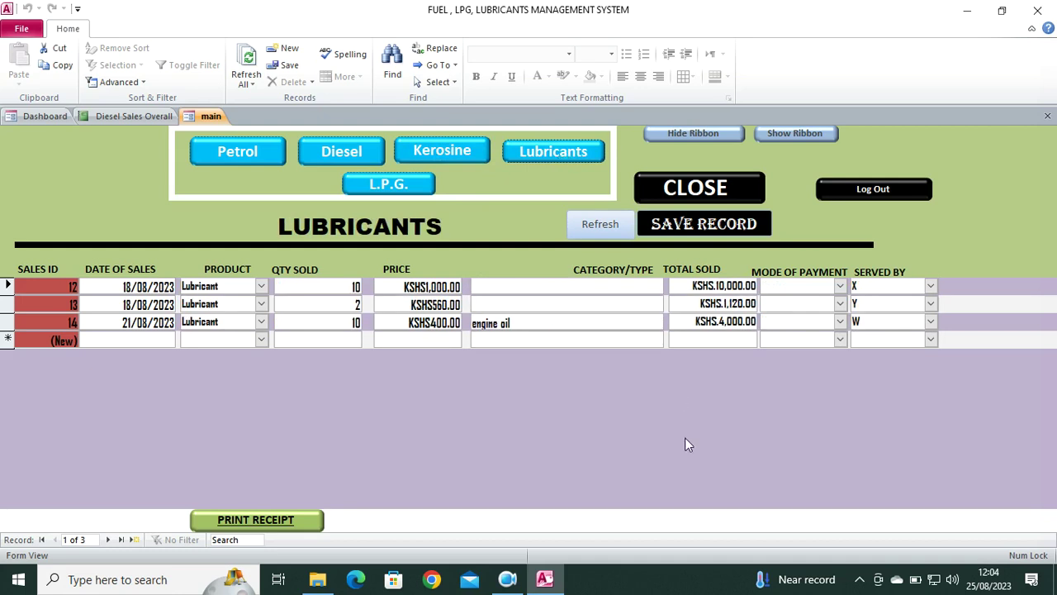